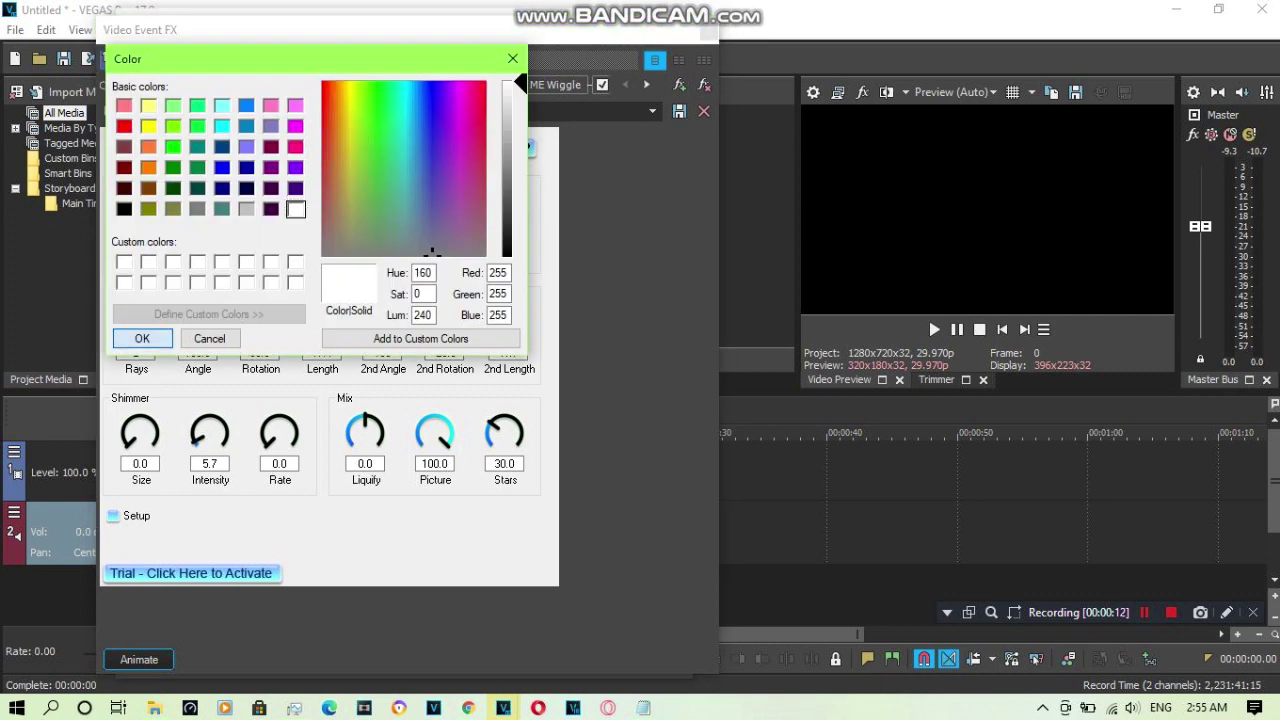
# - Accept white as the Starlight light source color and review the Light Source values from Sensitivity through Feather
pyautogui.click(142, 338)
pyautogui.press('Tab')
pyautogui.press('Tab')
pyautogui.press('Tab')
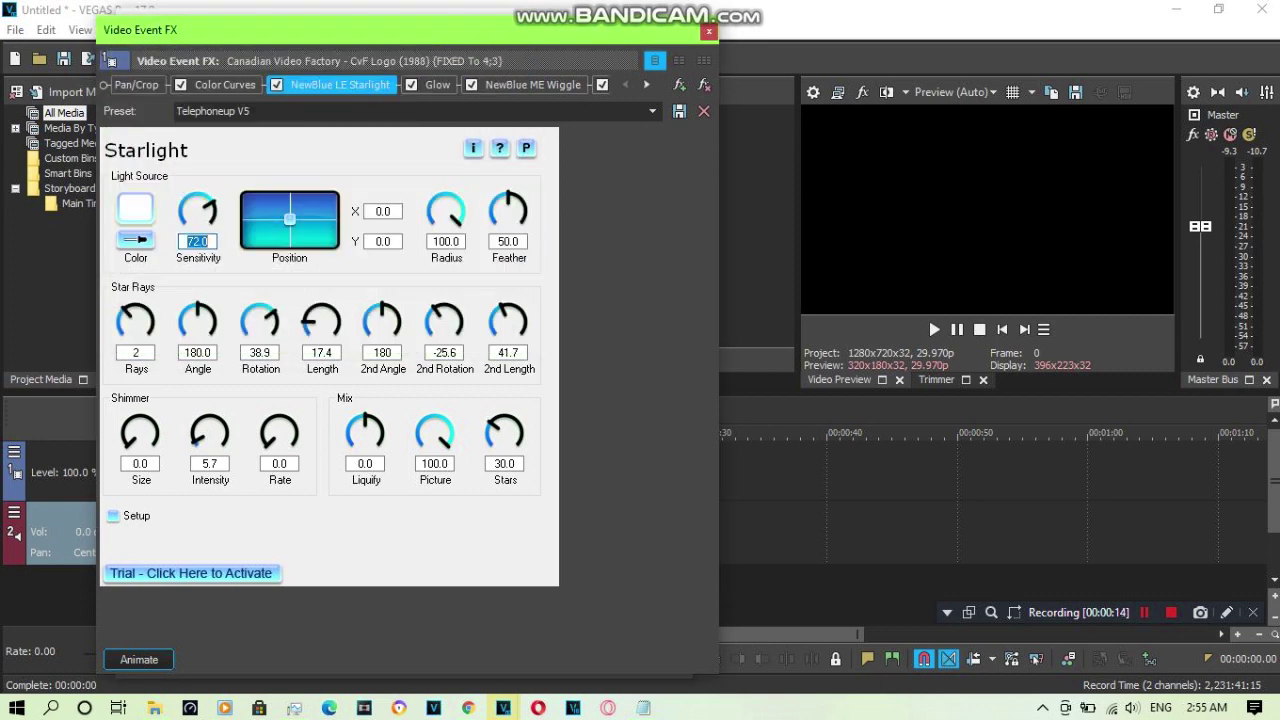
pyautogui.press('Tab')
pyautogui.press('Tab')
pyautogui.press('Tab')
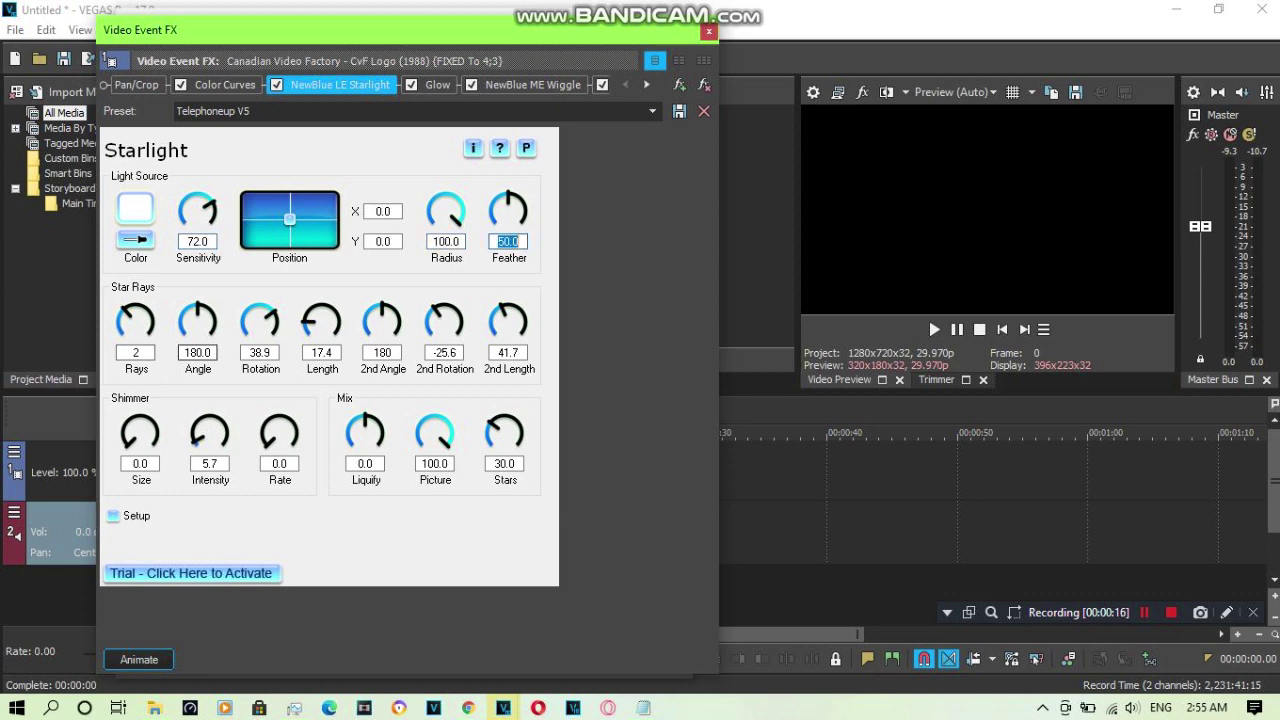
# - Go through the Star Rays values of the Starlight effect, from the angle settings to 2nd Length
pyautogui.press('Tab')
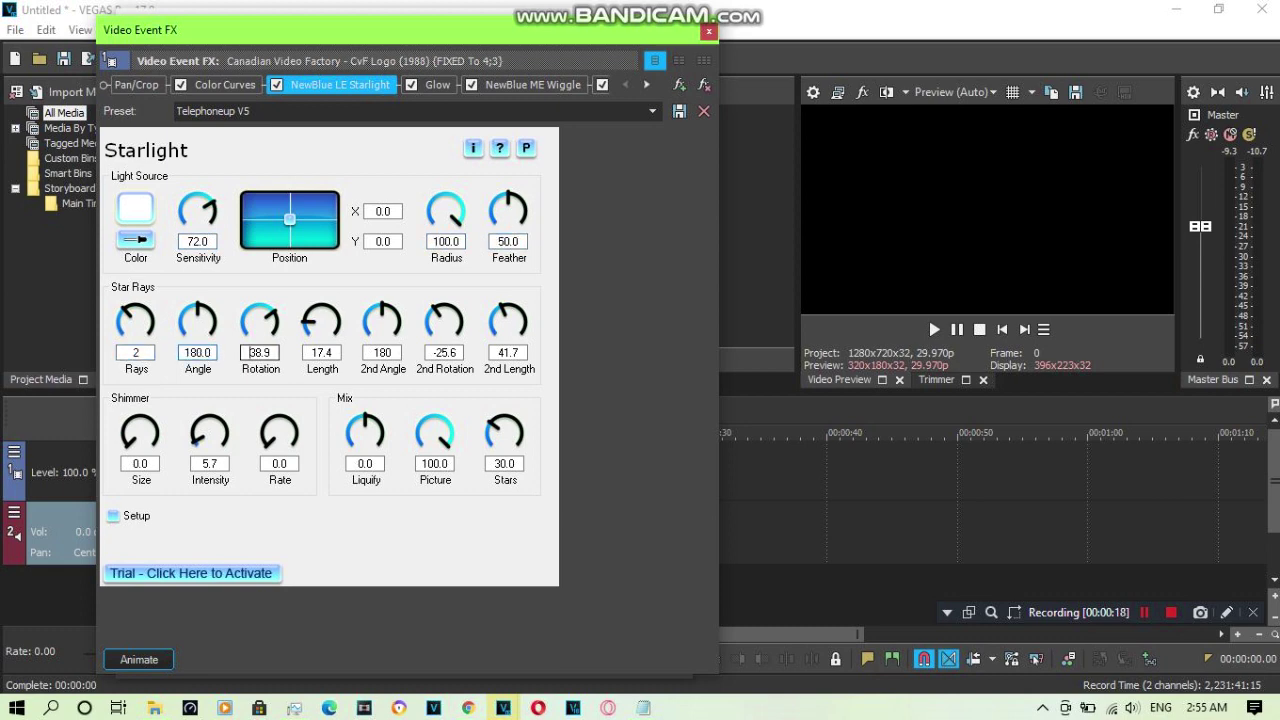
pyautogui.press('Tab')
pyautogui.press('Tab')
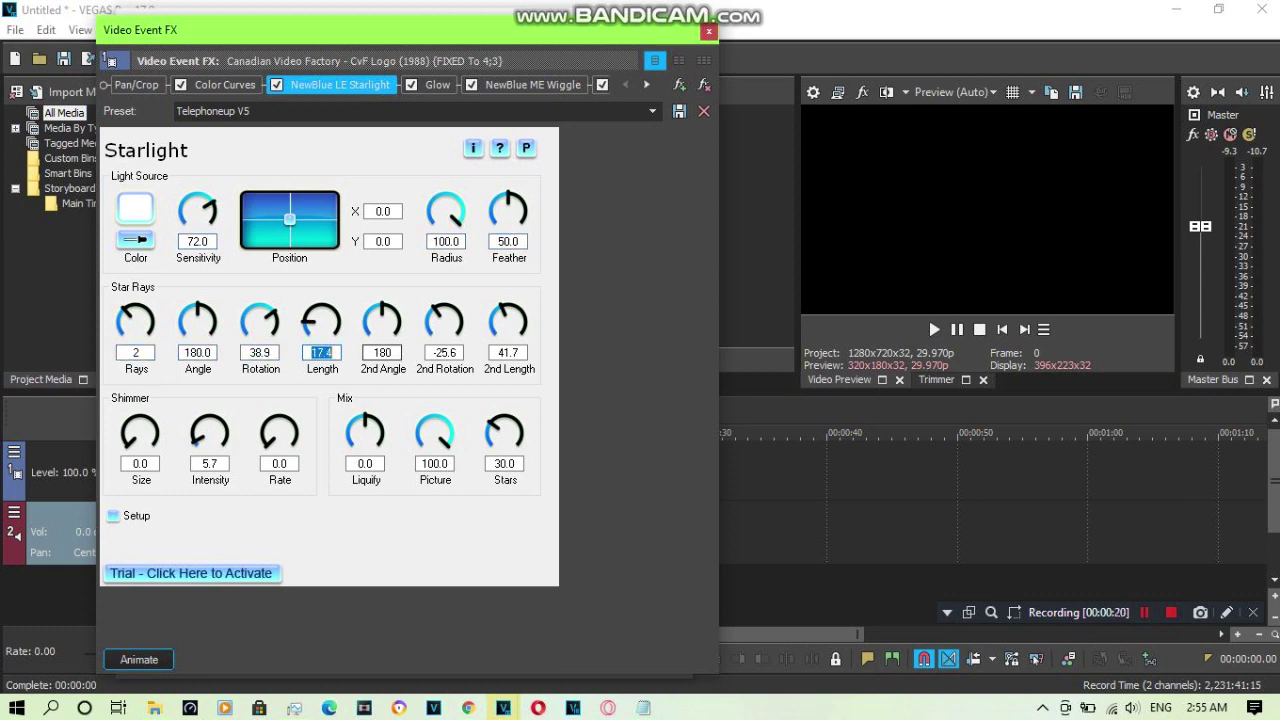
pyautogui.press('Tab')
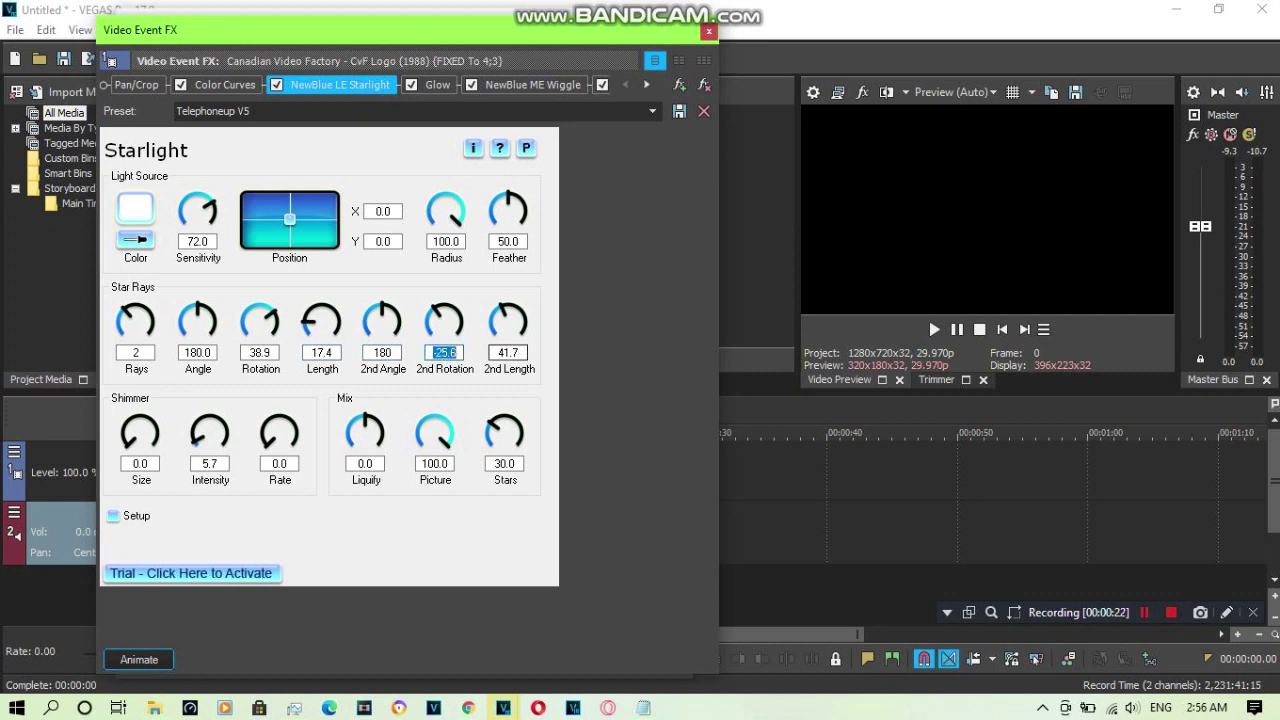
pyautogui.press('Tab')
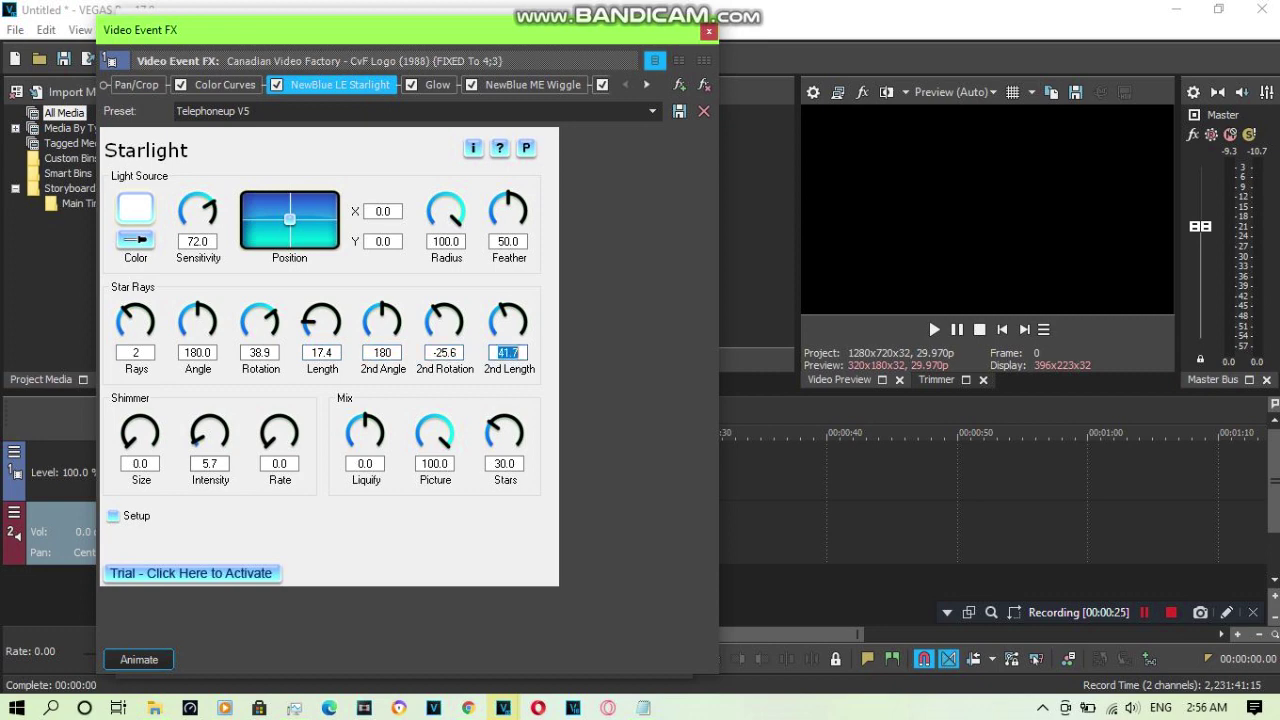
# - Review the Shimmer and Mix values of the Starlight effect, ending with Stars
pyautogui.press('Tab')
pyautogui.press('Tab')
pyautogui.press('Tab')
pyautogui.press('Tab')
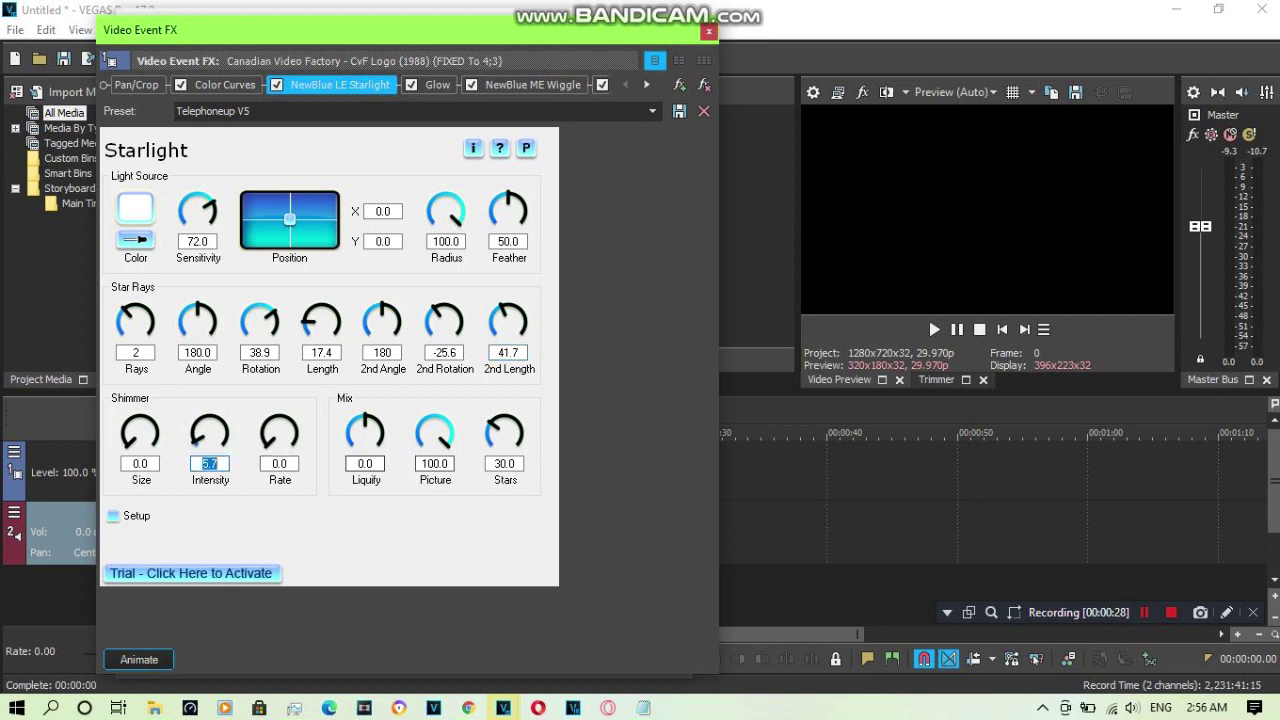
pyautogui.press('Tab')
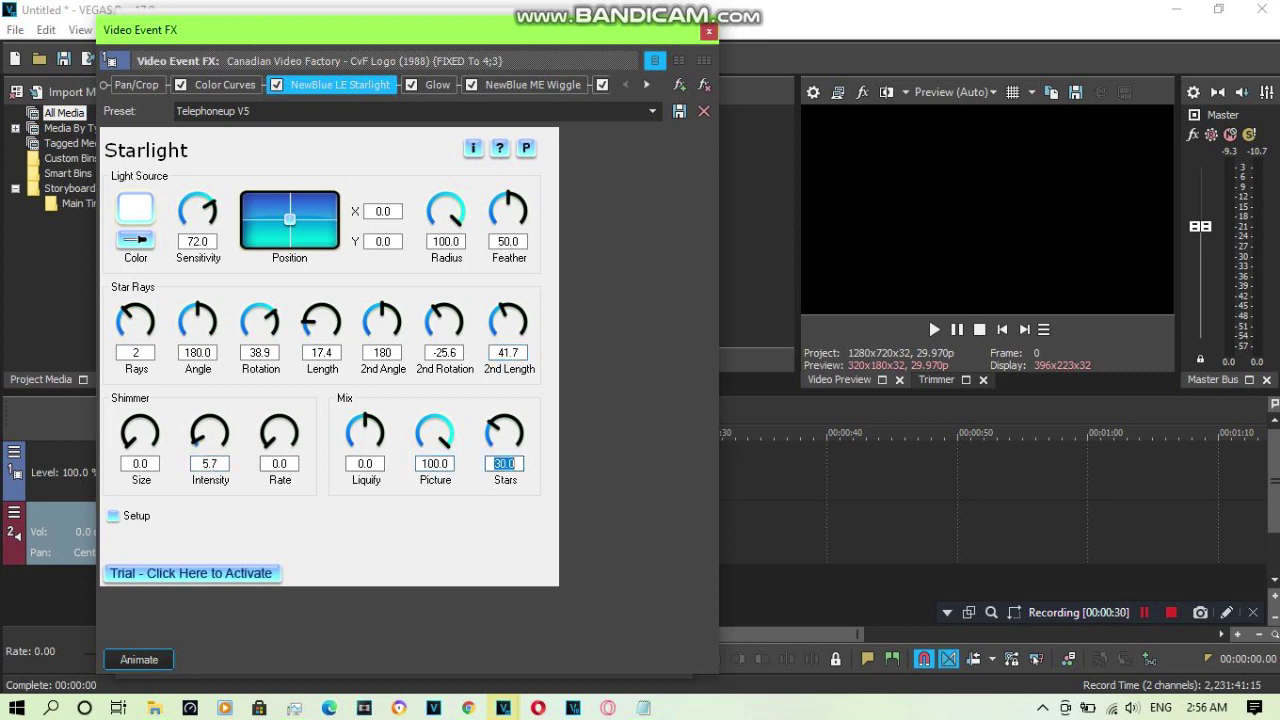
pyautogui.press('Tab')
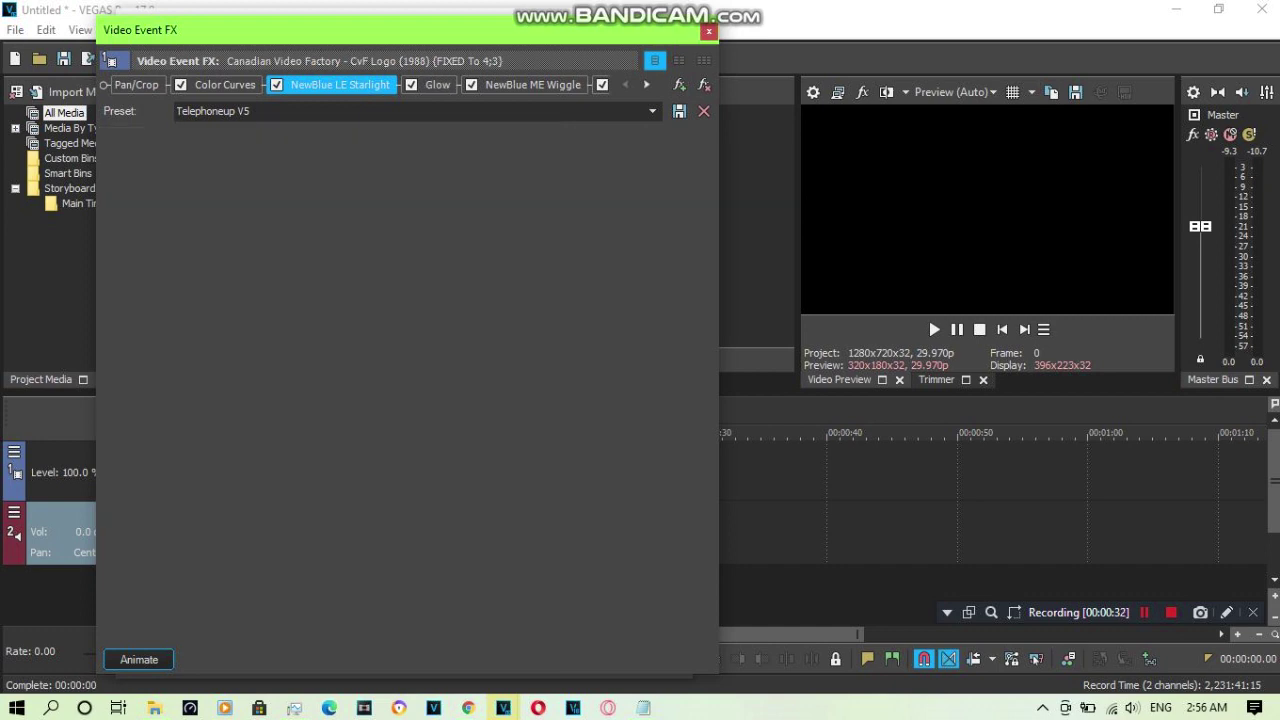
# - Show the Glow effect's settings and check its preset list without changing the preset
pyautogui.click(437, 84)
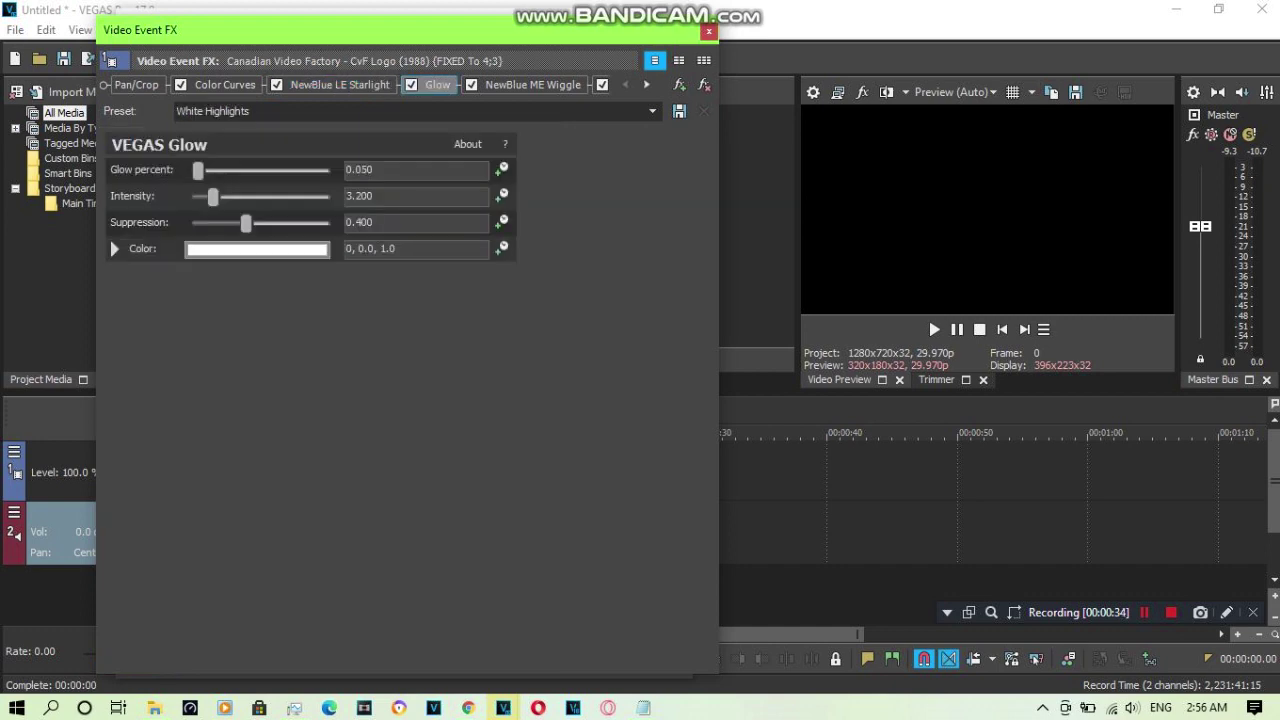
pyautogui.click(652, 111)
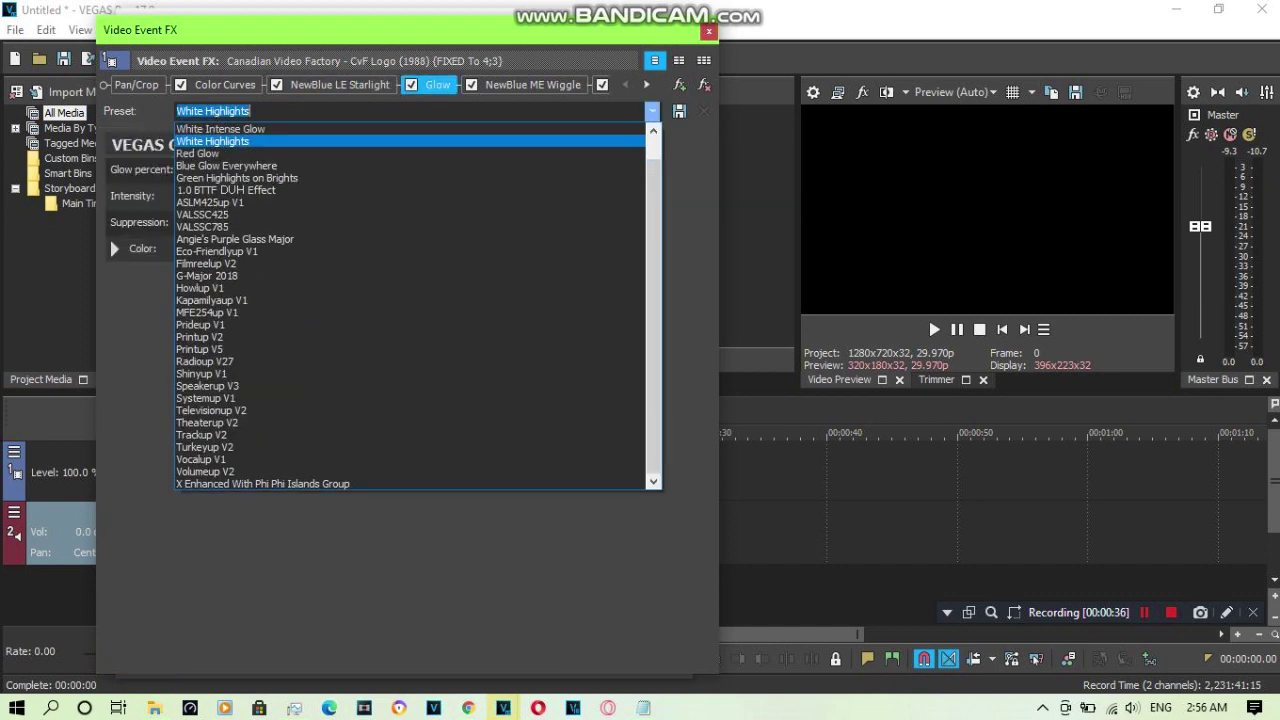
pyautogui.press('Escape')
# - Examine the first NewBlue ME Wiggle effect's strength, drift, crop, edges and orientation settings
pyautogui.click(646, 84)
pyautogui.click(646, 84)
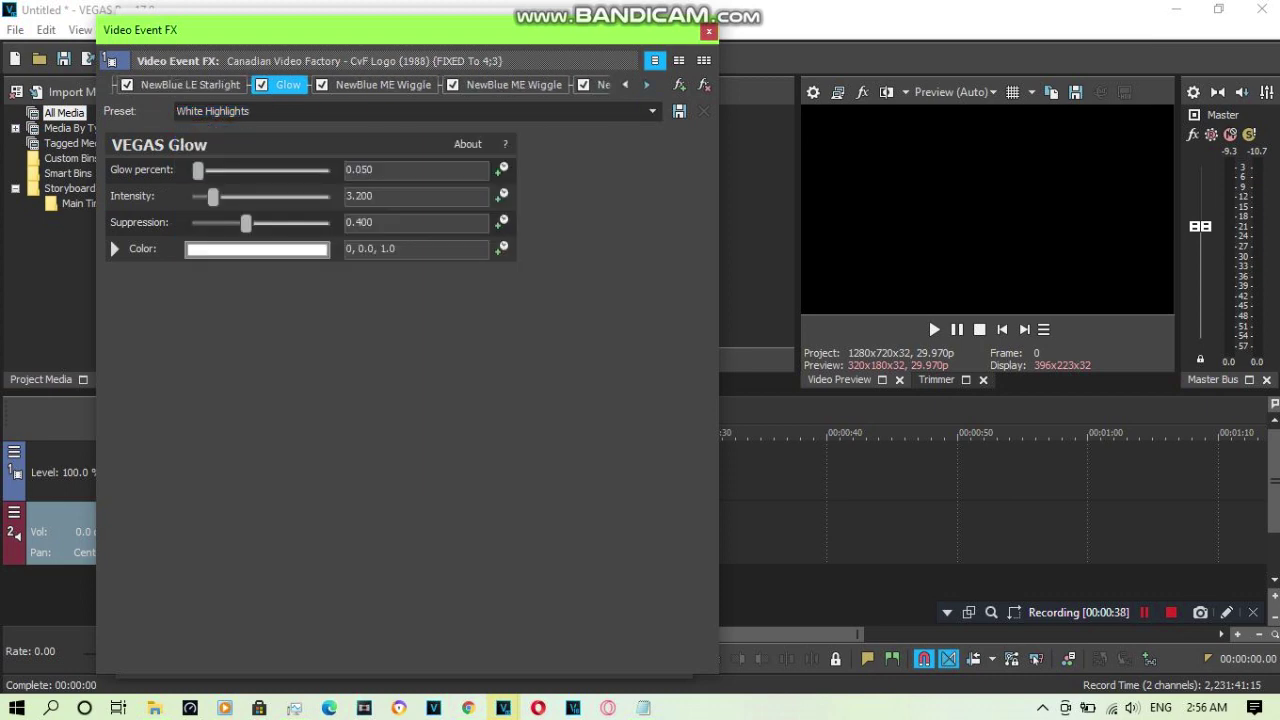
pyautogui.click(646, 84)
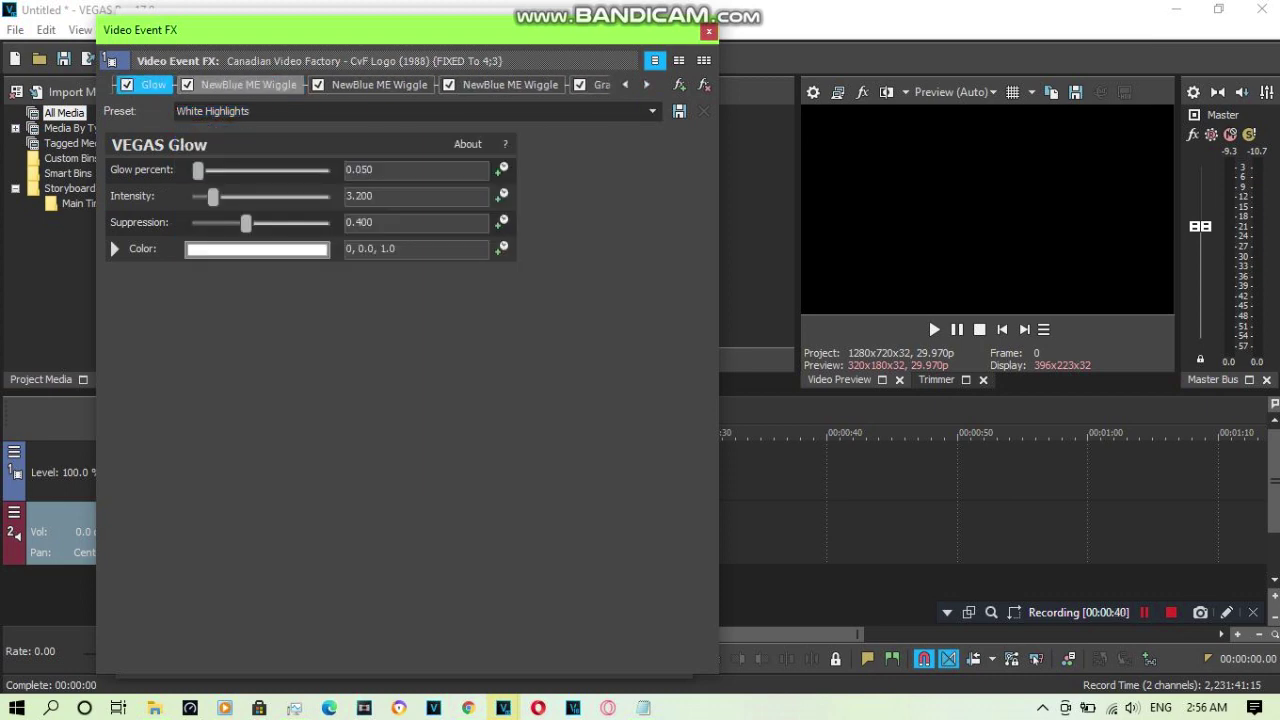
pyautogui.click(248, 84)
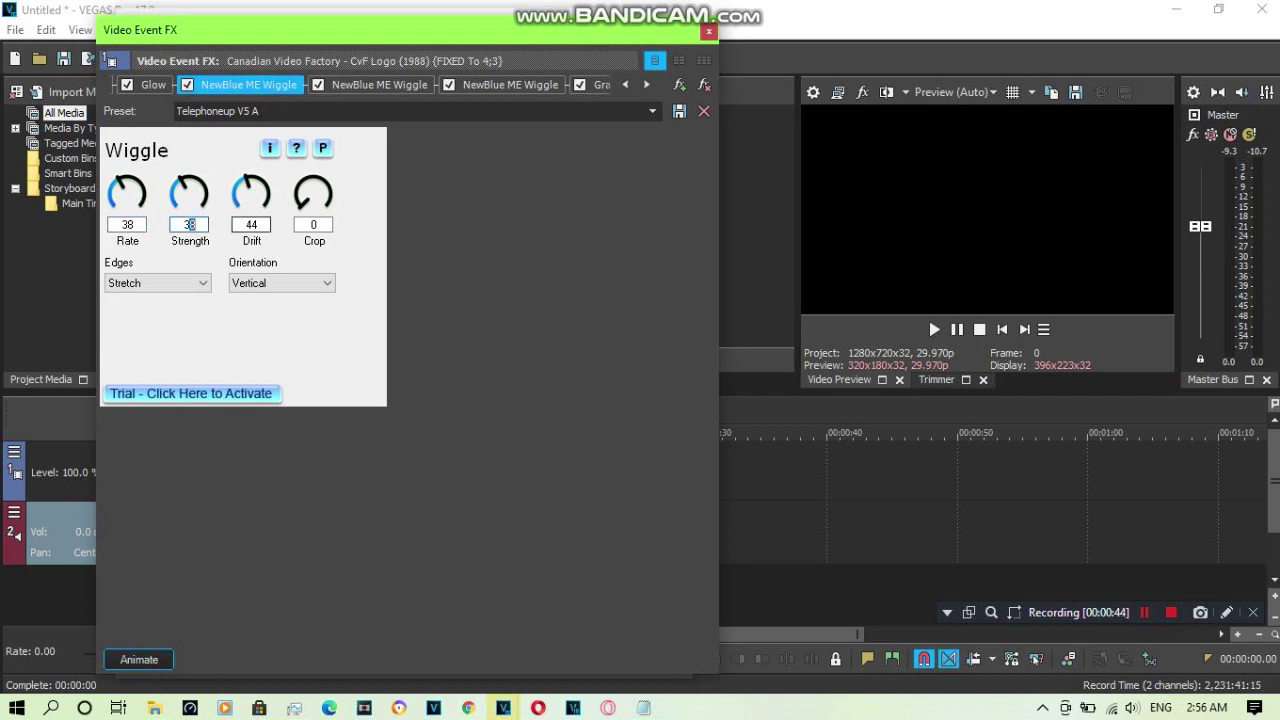
pyautogui.doubleClick(251, 224)
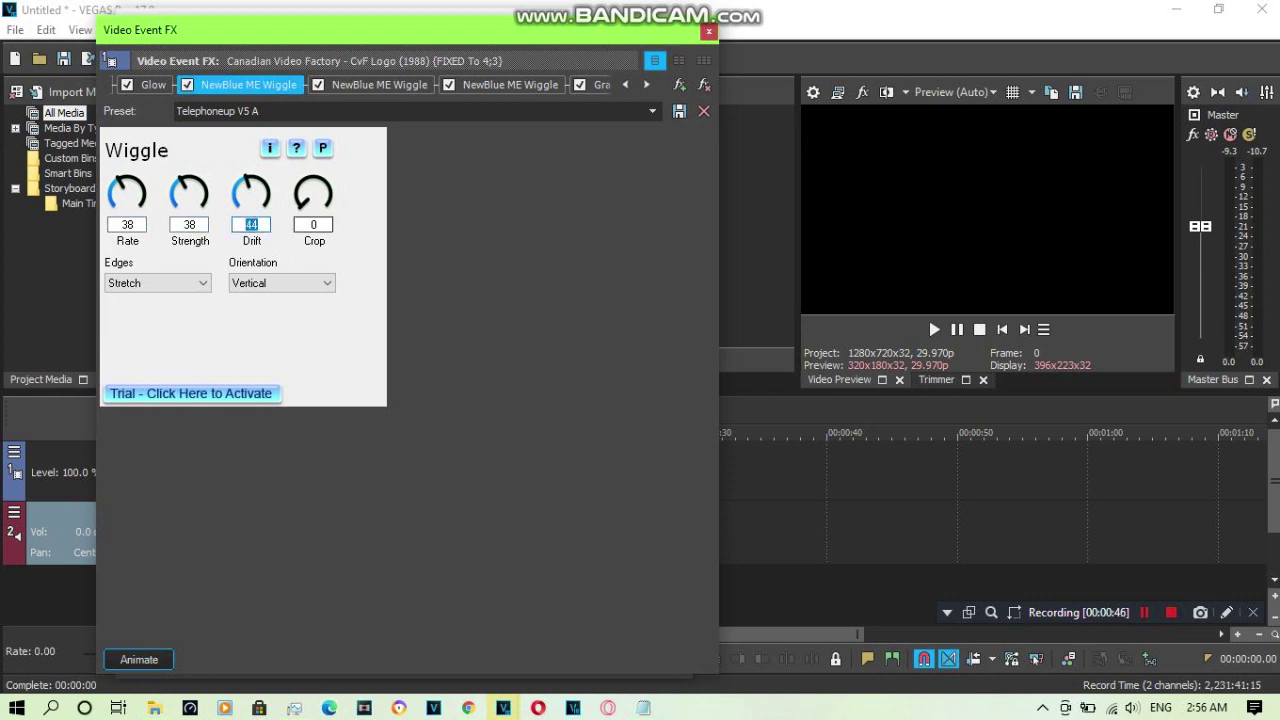
pyautogui.doubleClick(313, 224)
pyautogui.click(157, 283)
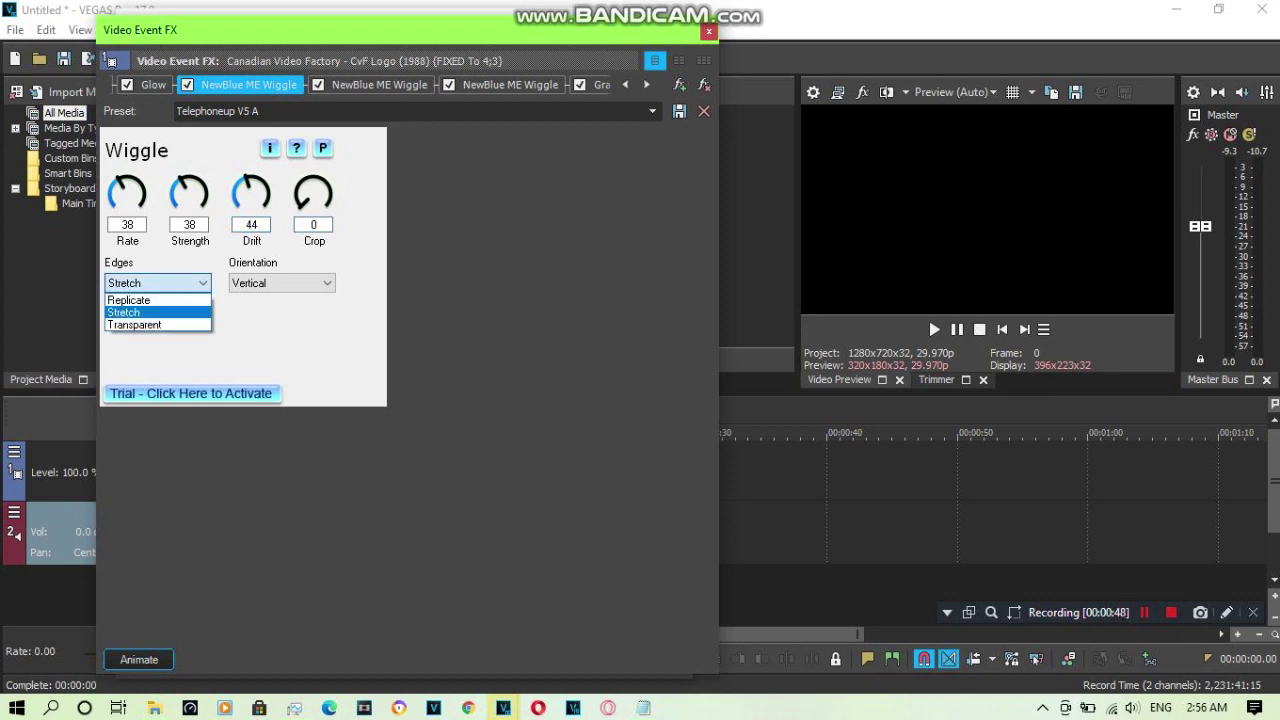
pyautogui.click(157, 283)
pyautogui.click(281, 283)
pyautogui.click(281, 283)
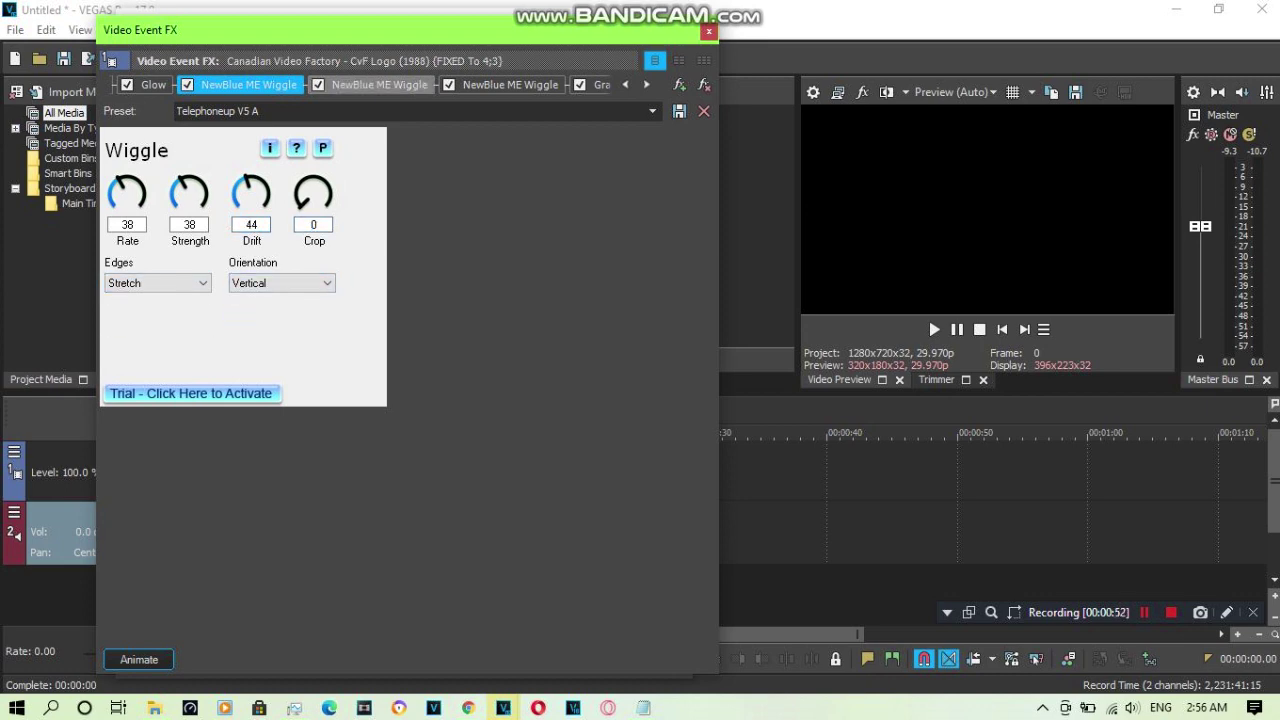
# - Examine the second NewBlue ME Wiggle effect's rate, strength, drift, crop, edges and orientation settings
pyautogui.click(379, 84)
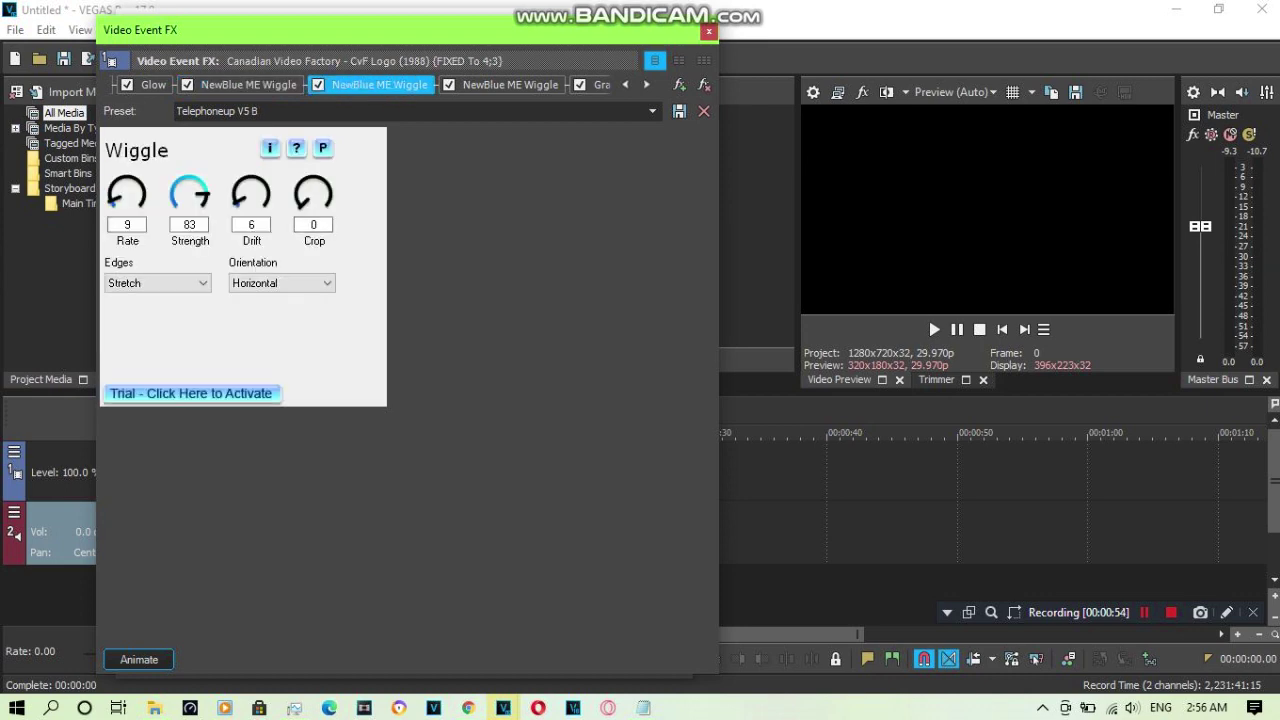
pyautogui.doubleClick(127, 224)
pyautogui.write('9')
pyautogui.press('Tab')
pyautogui.press('Tab')
pyautogui.doubleClick(313, 224)
pyautogui.click(157, 283)
pyautogui.press('Tab')
pyautogui.hotkey('alt', 'Down')
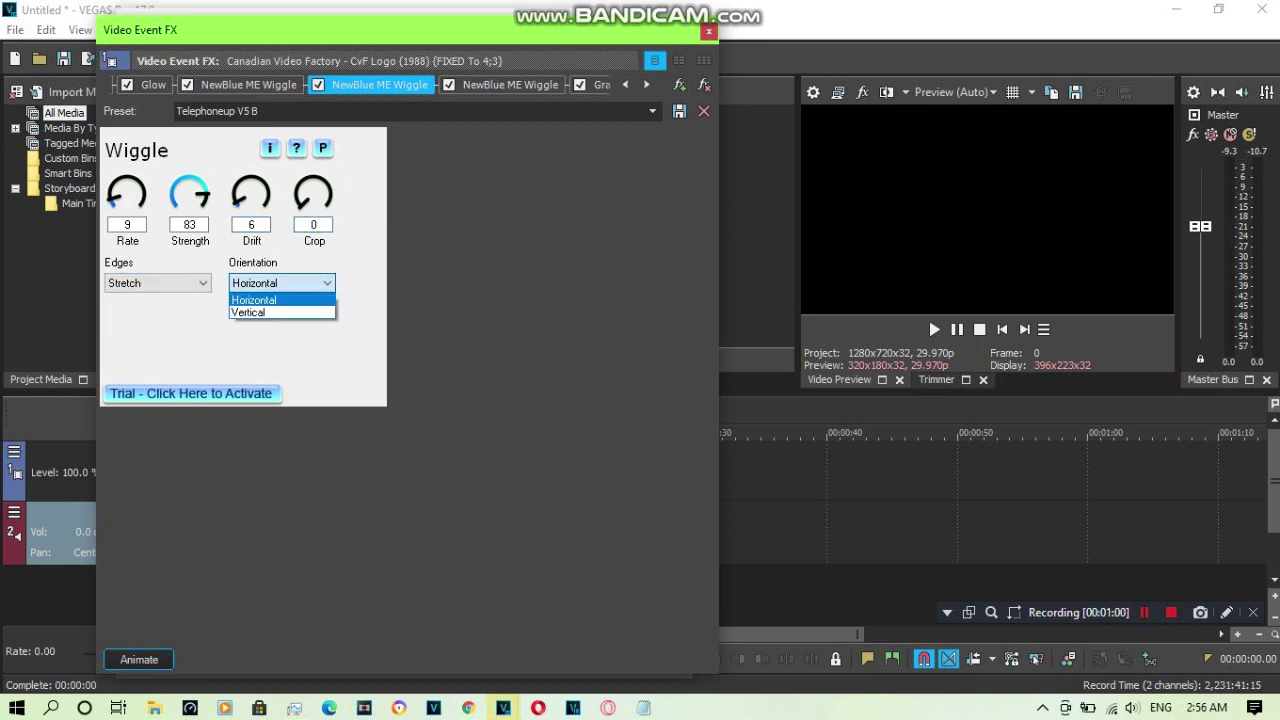
pyautogui.press('Escape')
# - Examine the third NewBlue ME Wiggle effect's rate, strength, drift, crop, edges and orientation settings
pyautogui.click(510, 84)
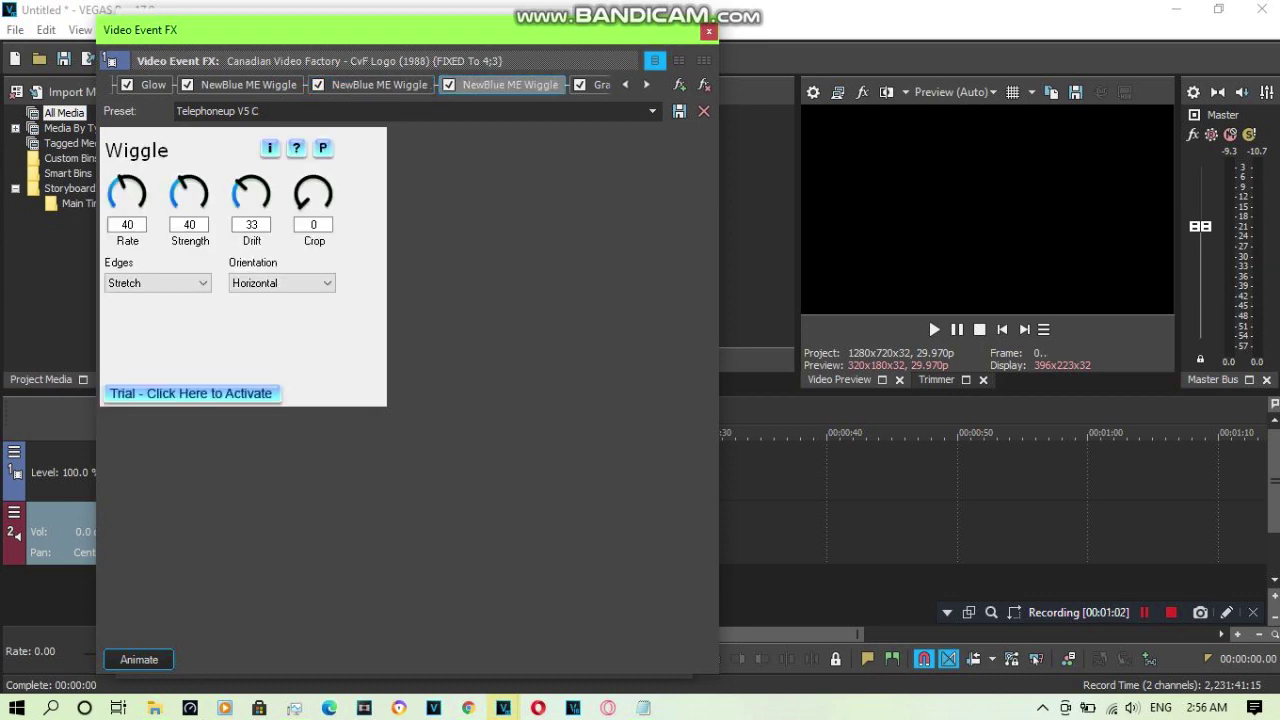
pyautogui.press('Tab')
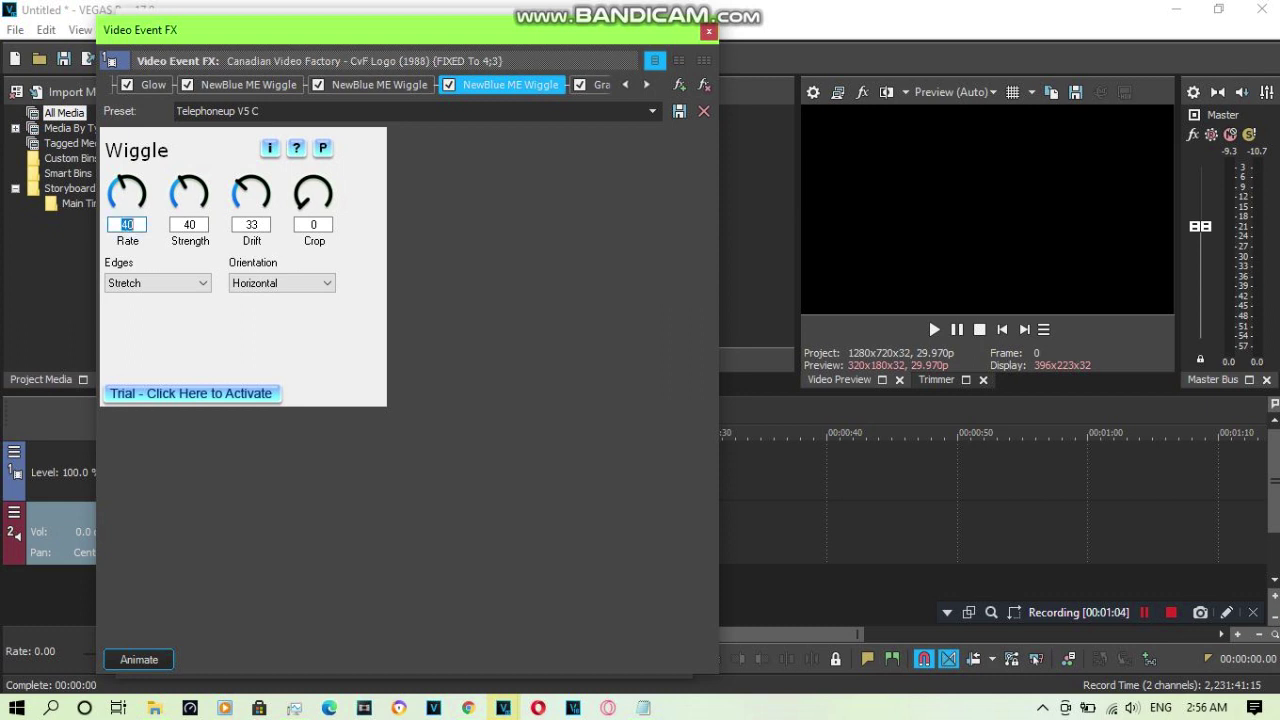
pyautogui.press('Tab')
pyautogui.press('Tab')
pyautogui.press('Tab')
pyautogui.press('Tab')
pyautogui.hotkey('alt', 'Down')
pyautogui.press('Tab')
pyautogui.hotkey('alt', 'Down')
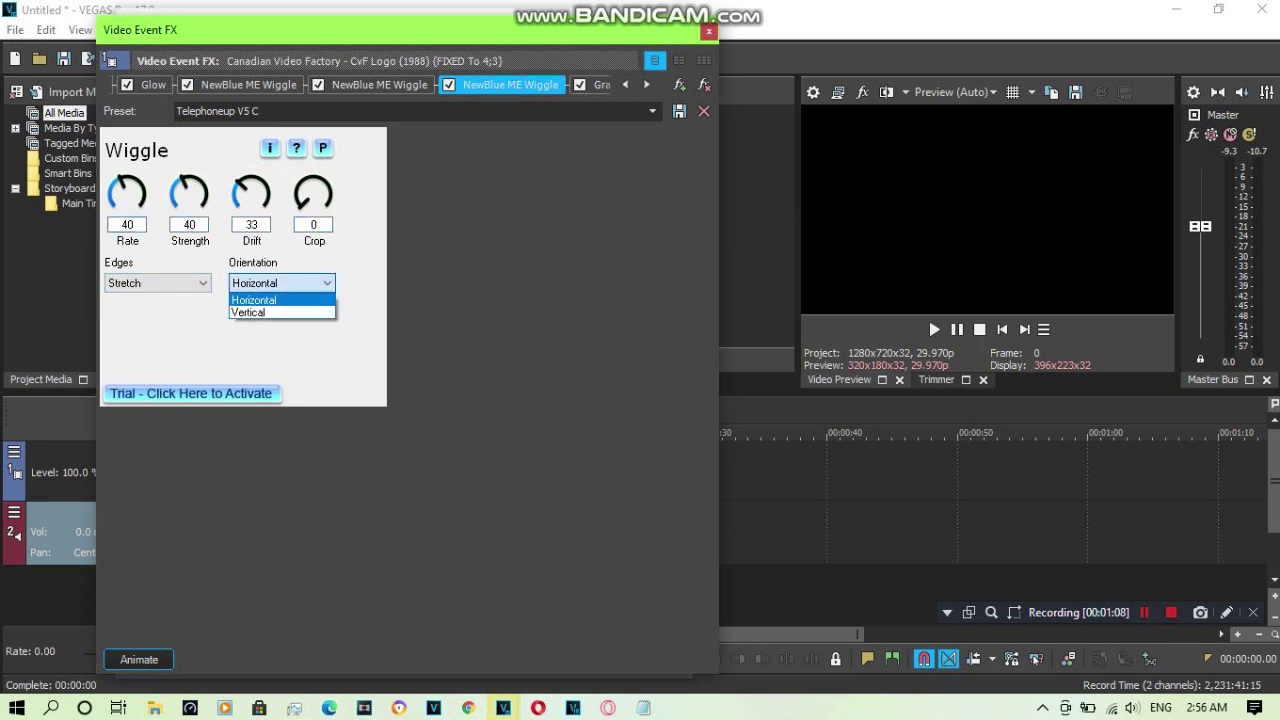
pyautogui.press('Escape')
# - Inspect the color of each Gradient Map control point from 0 to 5 and close the video event effects window
pyautogui.hscroll(2, 370, 84)
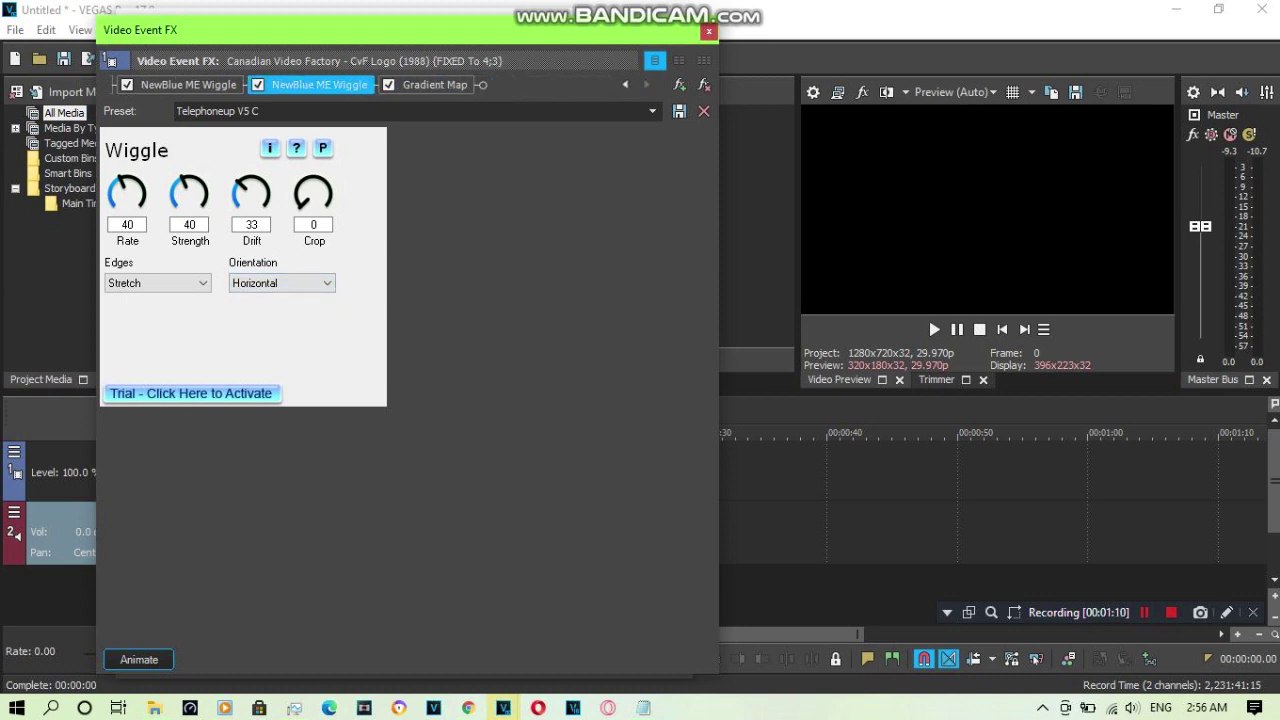
pyautogui.click(434, 84)
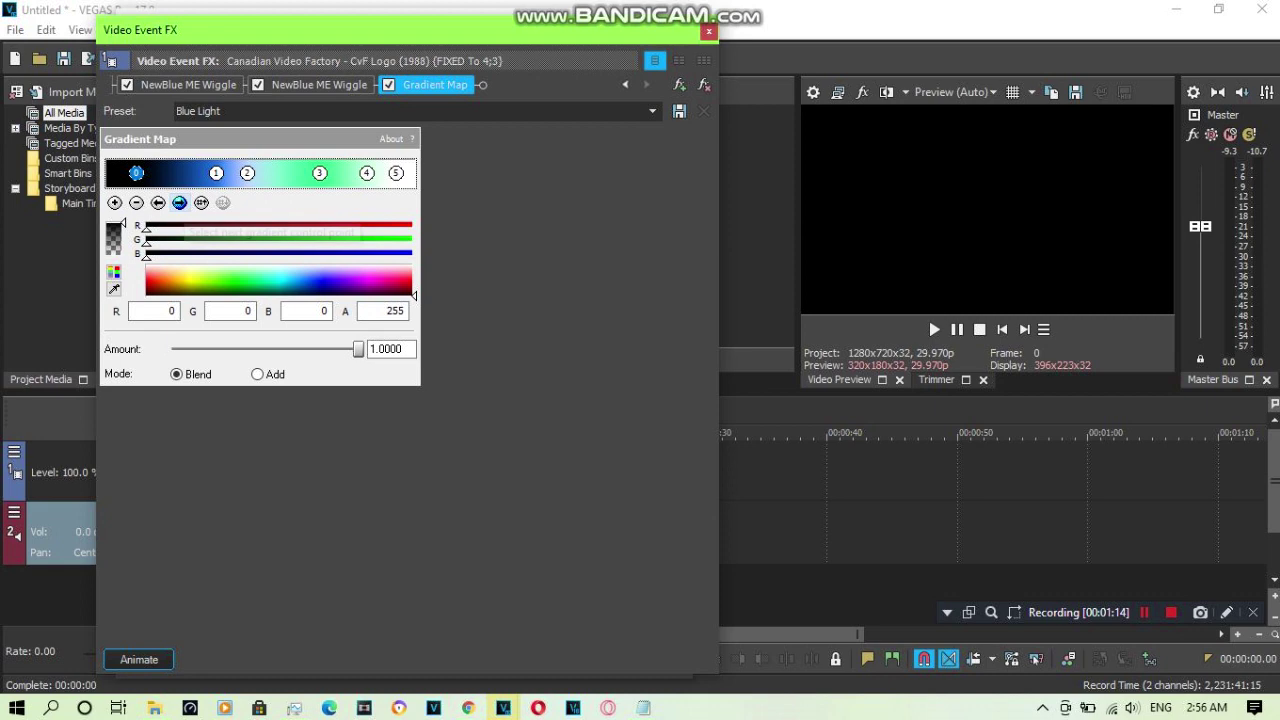
pyautogui.click(179, 202)
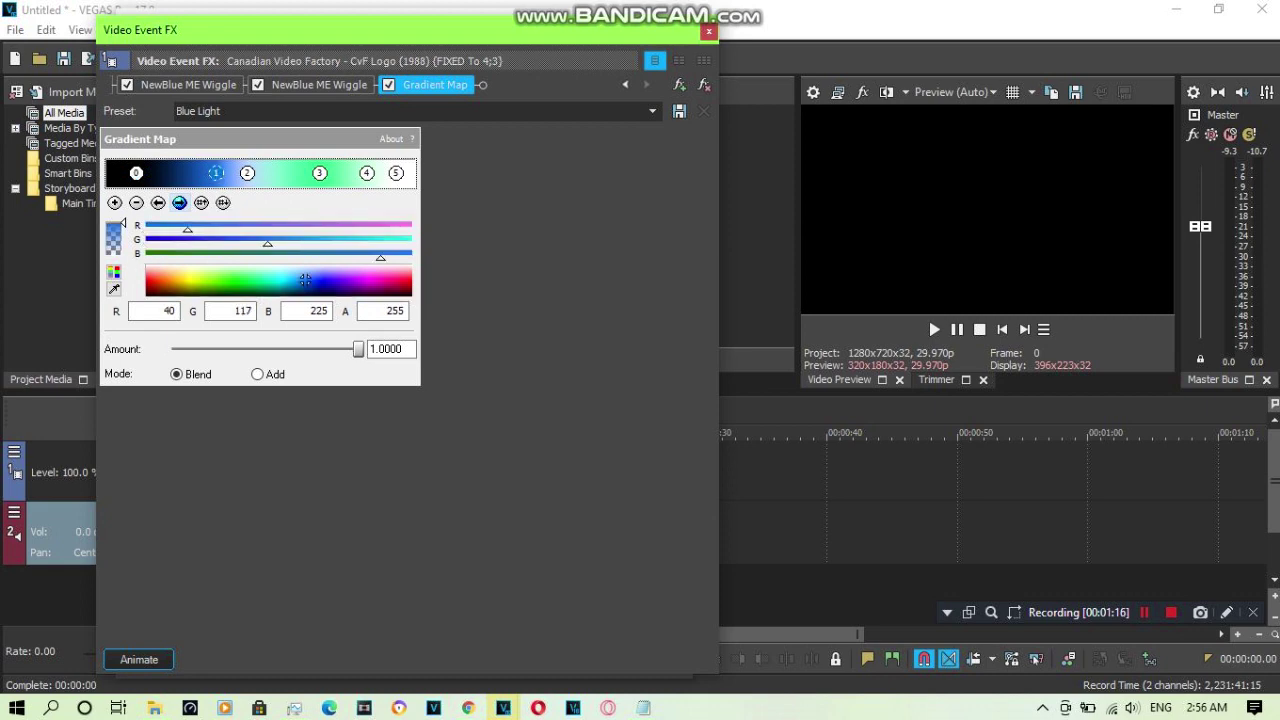
pyautogui.press('space')
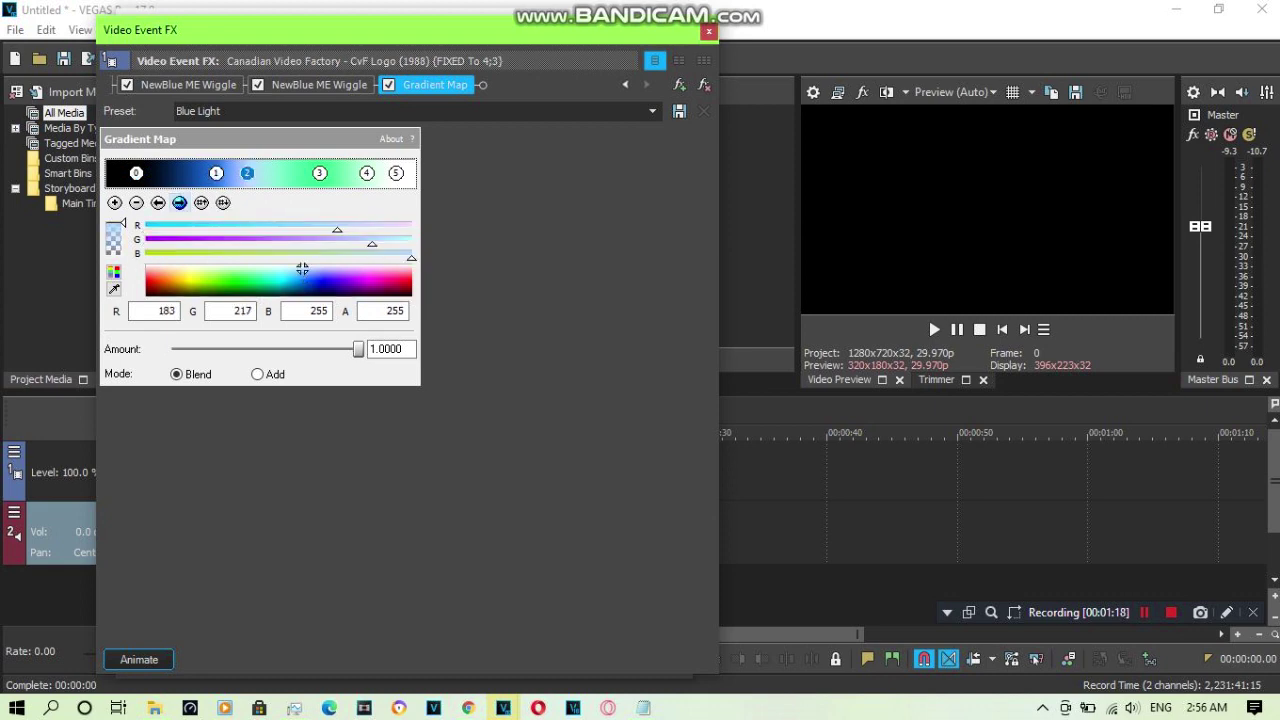
pyautogui.press('space')
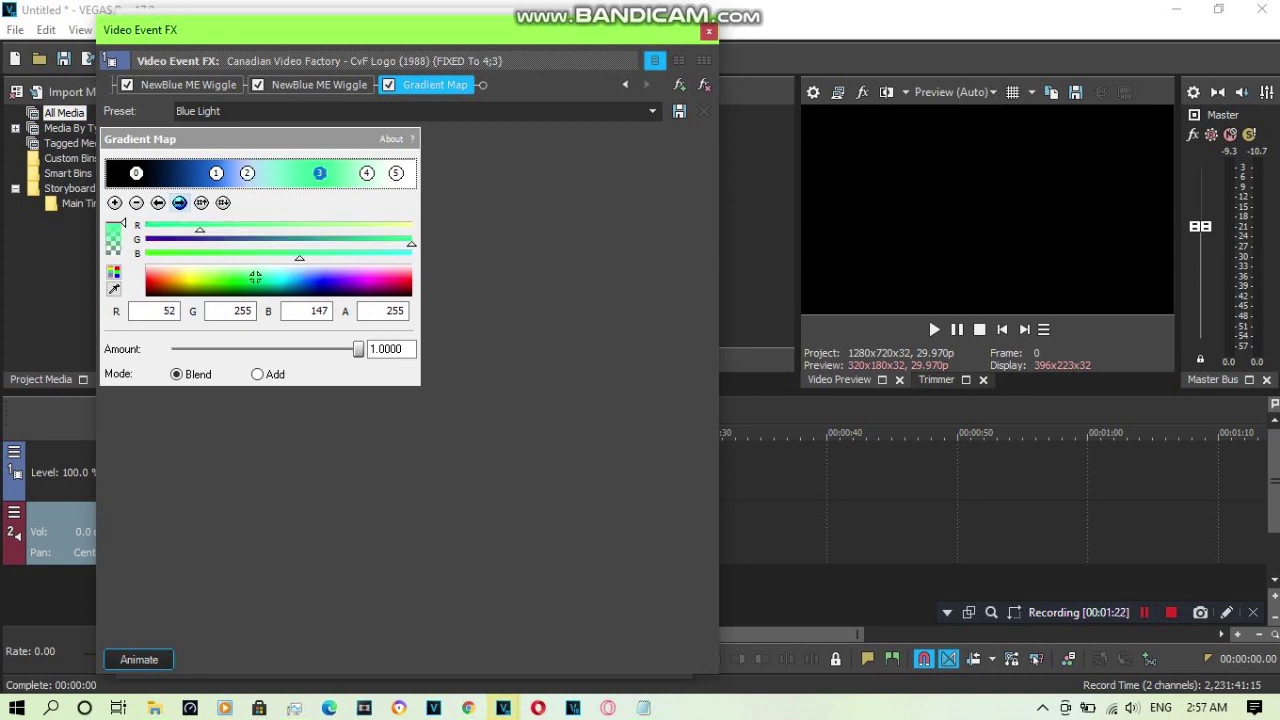
pyautogui.press('space')
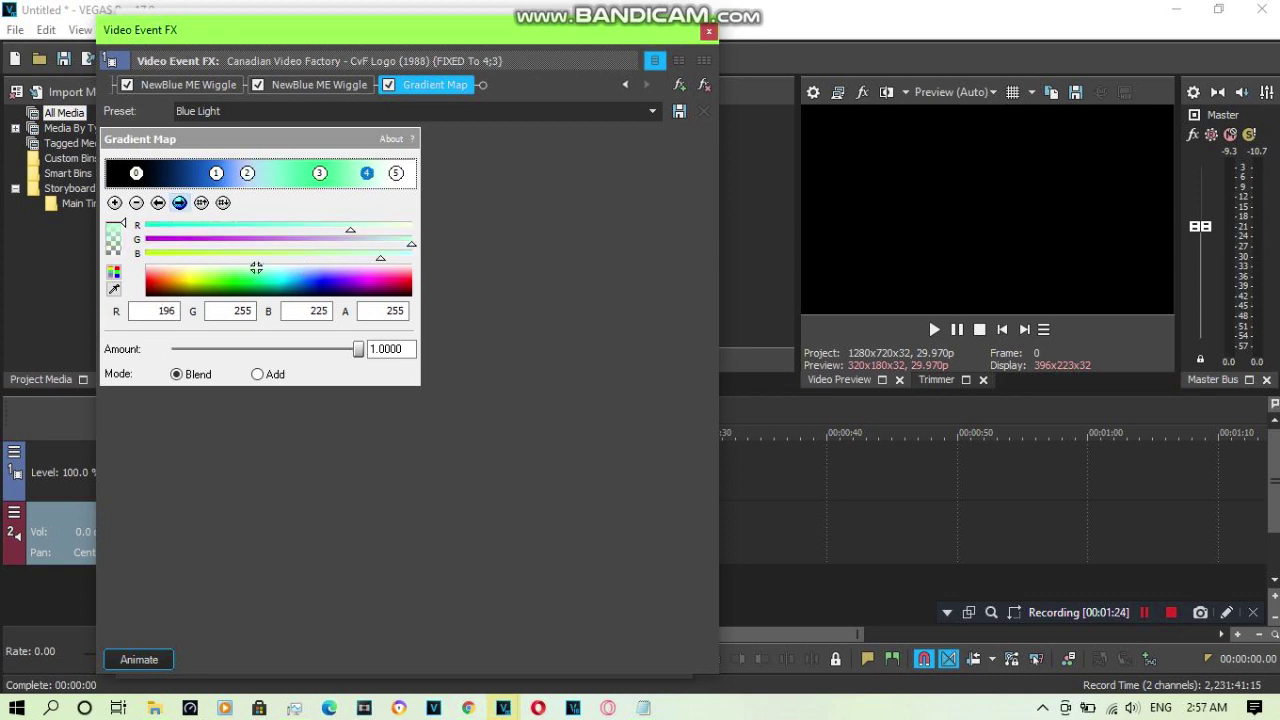
pyautogui.press('space')
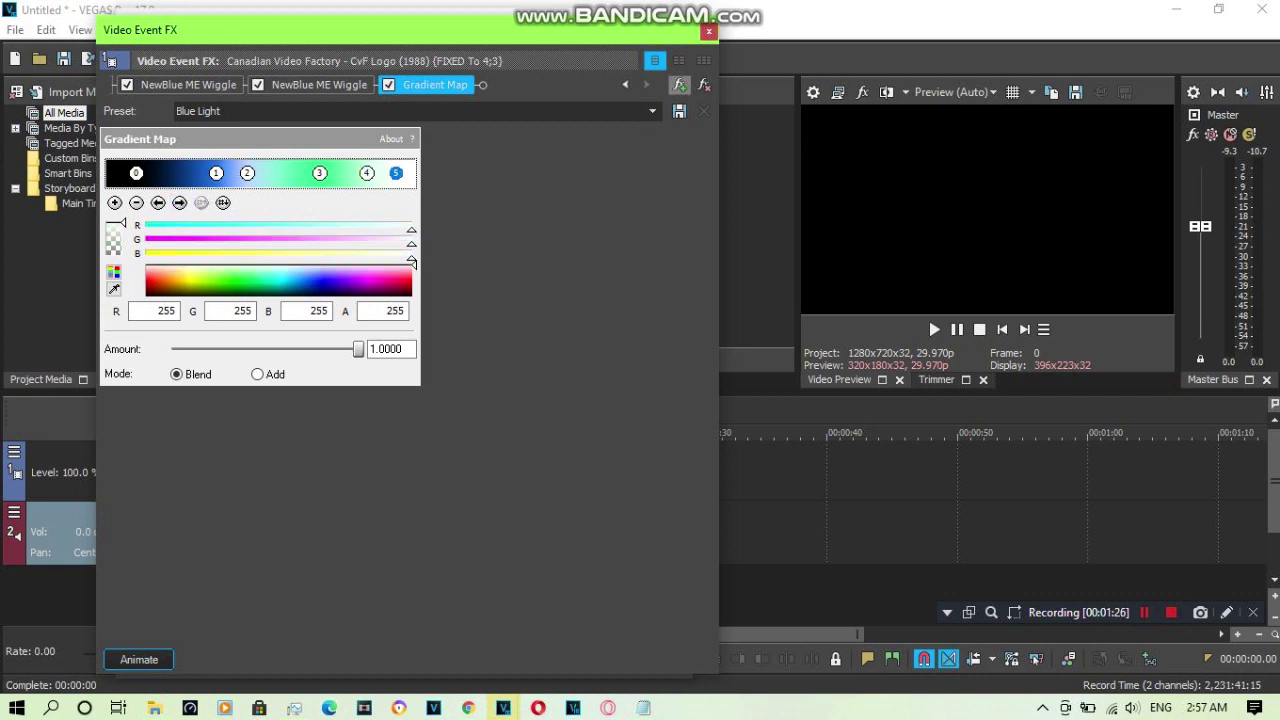
pyautogui.click(708, 31)
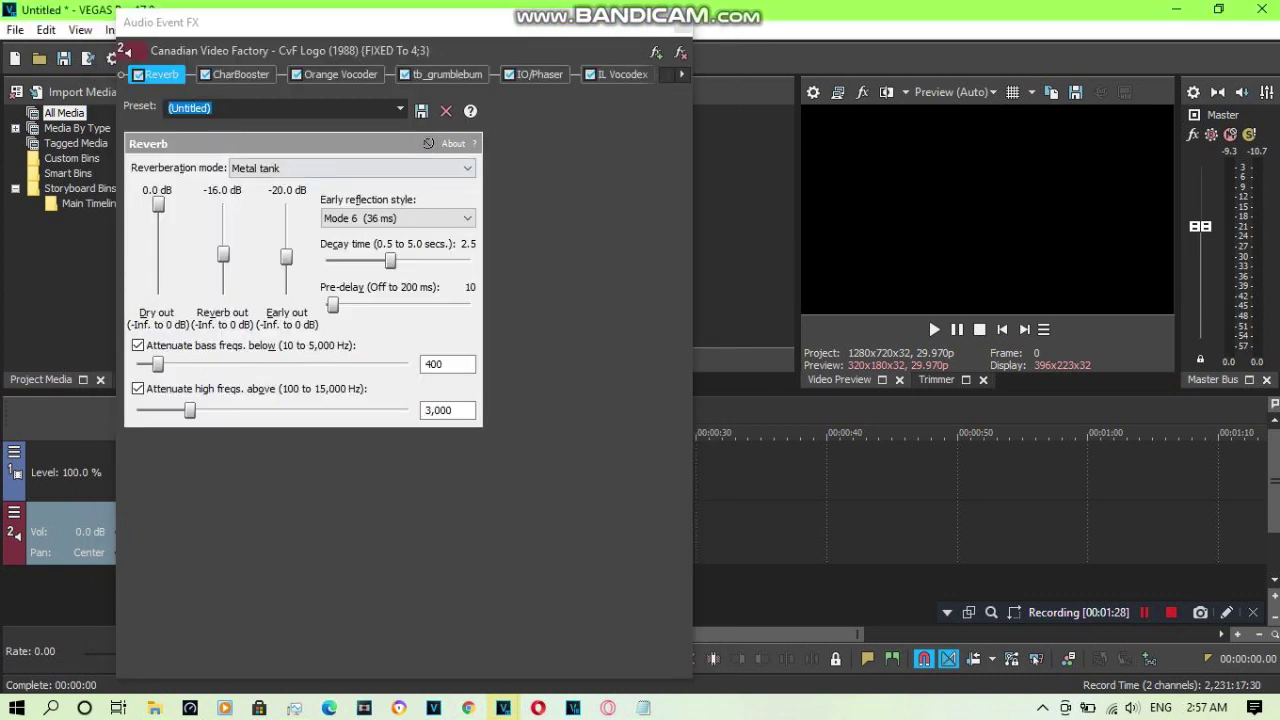
# - Apply the [Sys] Metal tank preset to the audio event's Reverb effect
pyautogui.click(400, 108)
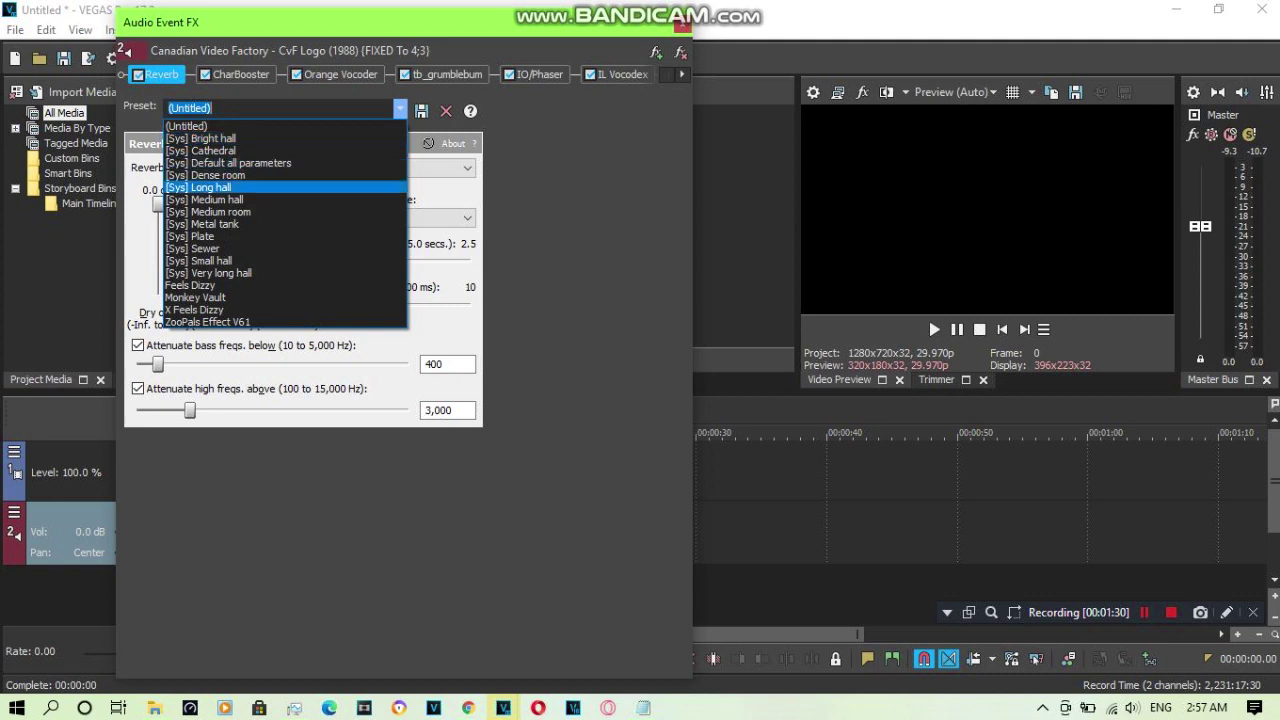
pyautogui.press('Up')
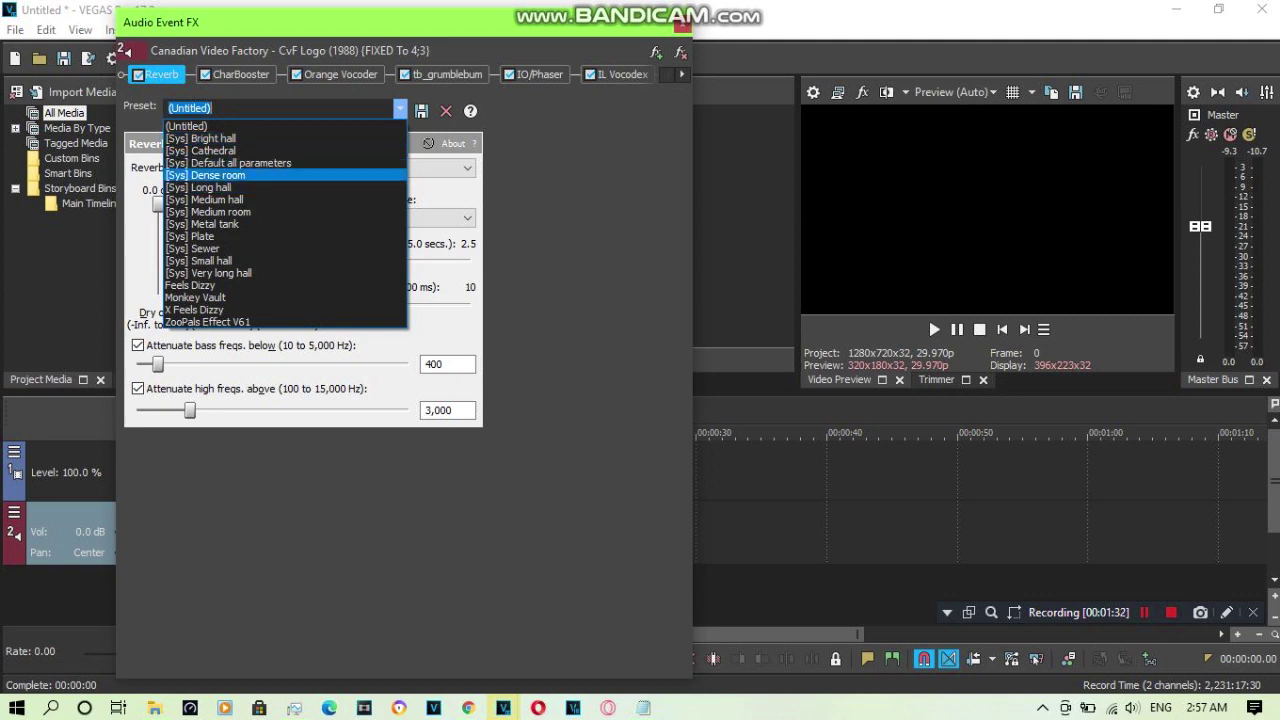
pyautogui.press('Down')
pyautogui.press('Down')
pyautogui.press('Down')
pyautogui.press('Down')
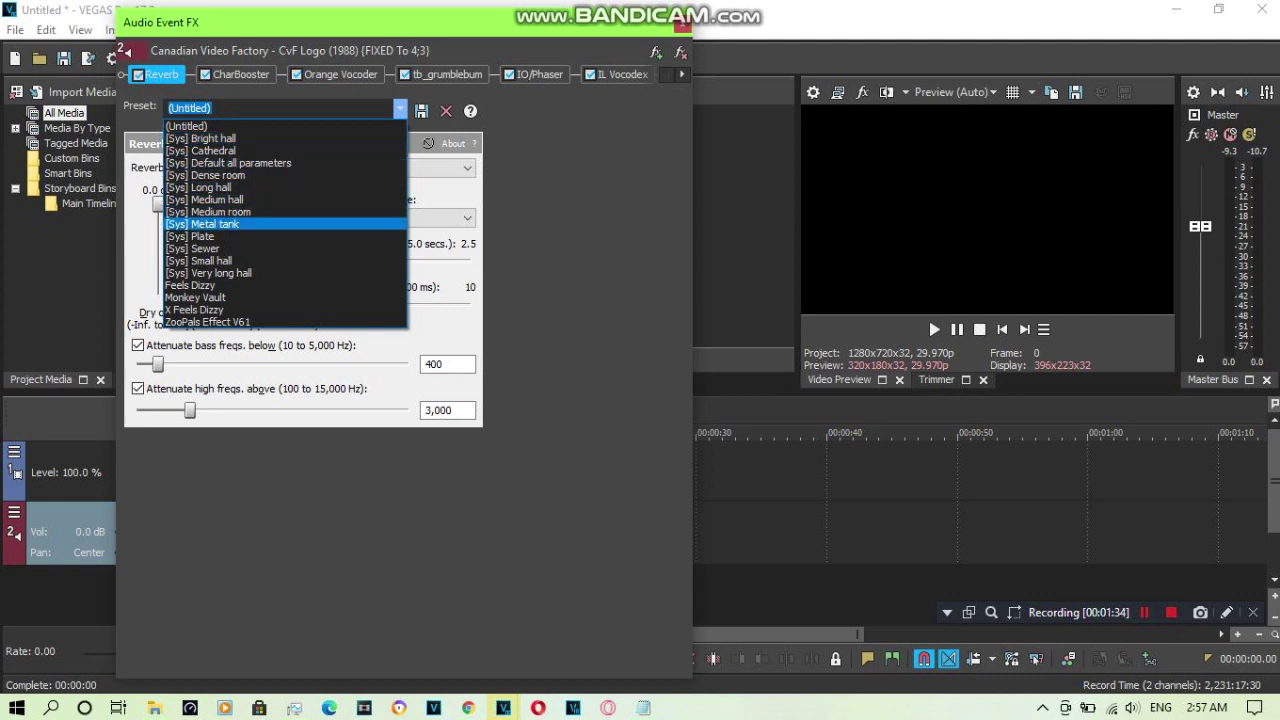
pyautogui.press('Return')
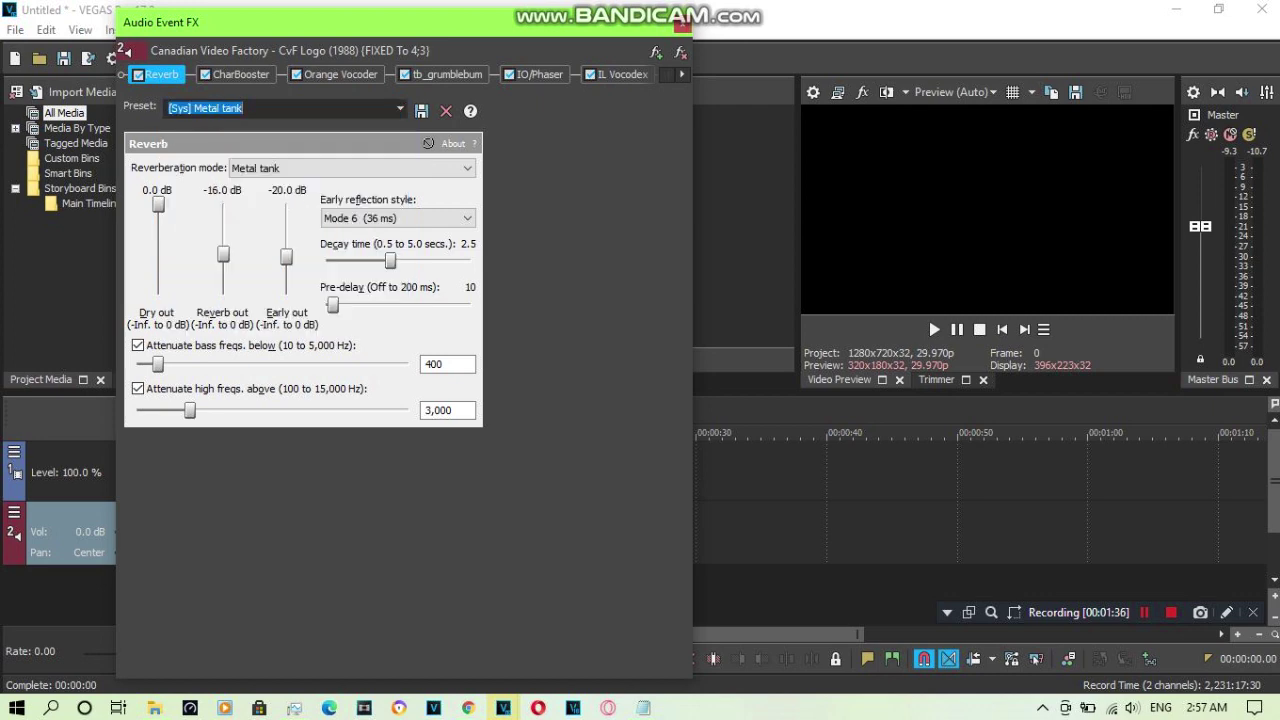
# - Apply the Default preset to the audio event's CharBooster effect
pyautogui.click(240, 74)
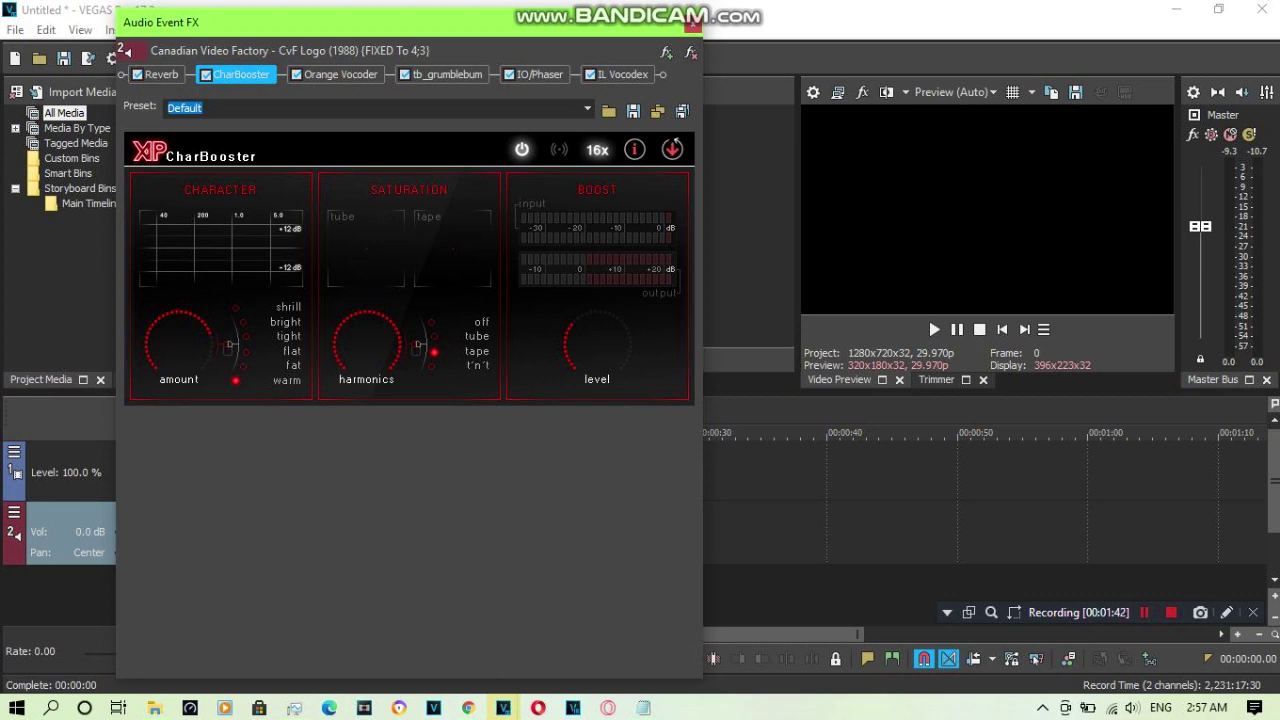
pyautogui.click(587, 108)
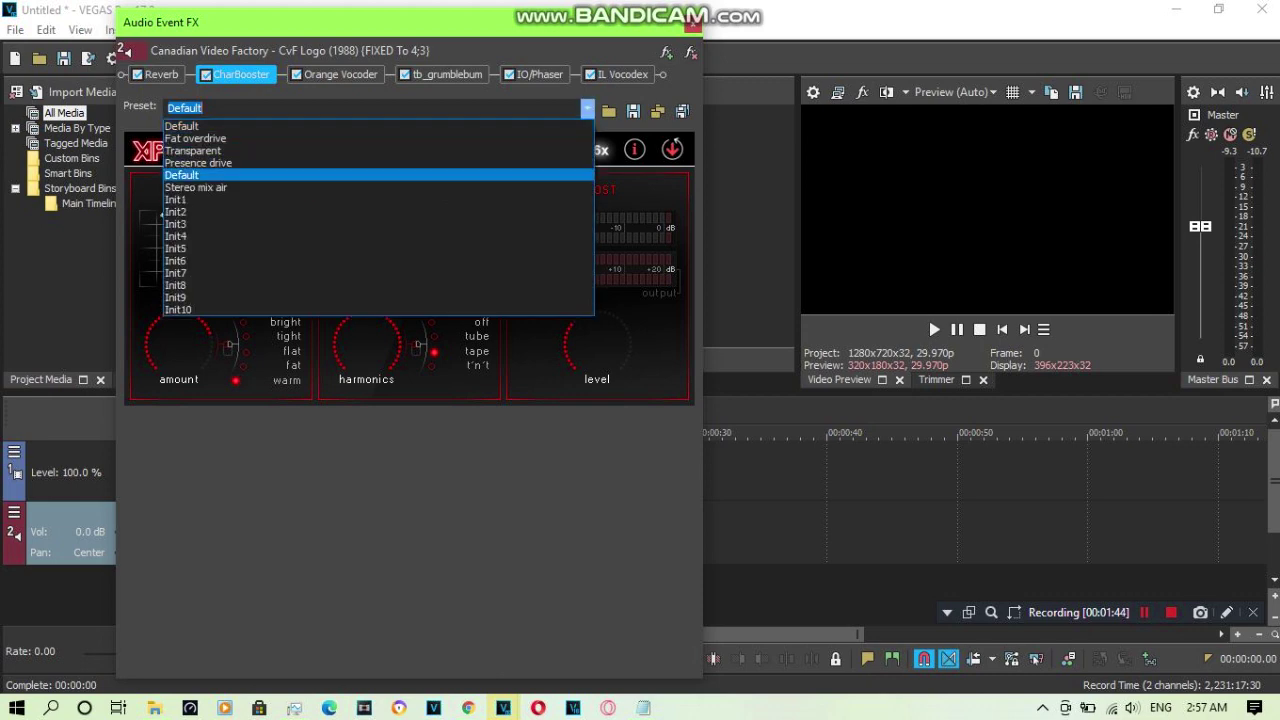
pyautogui.click(182, 175)
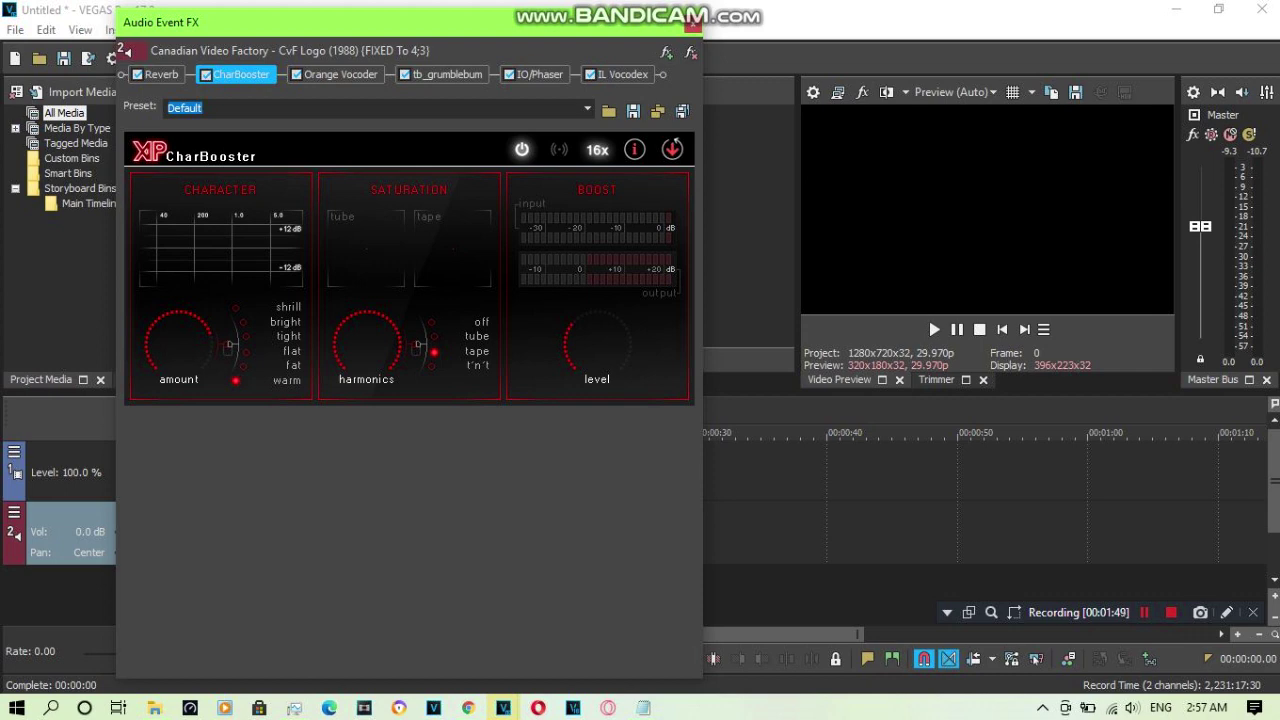
# - Name the CharBooster preset "Single Coil Warm-Up"
pyautogui.write('Sing')
pyautogui.write('l')
pyautogui.write('e')
pyautogui.write(' C')
pyautogui.write('ol')
pyautogui.write('l')
pyautogui.write(' Warm')
pyautogui.write('-')
pyautogui.write('Up')
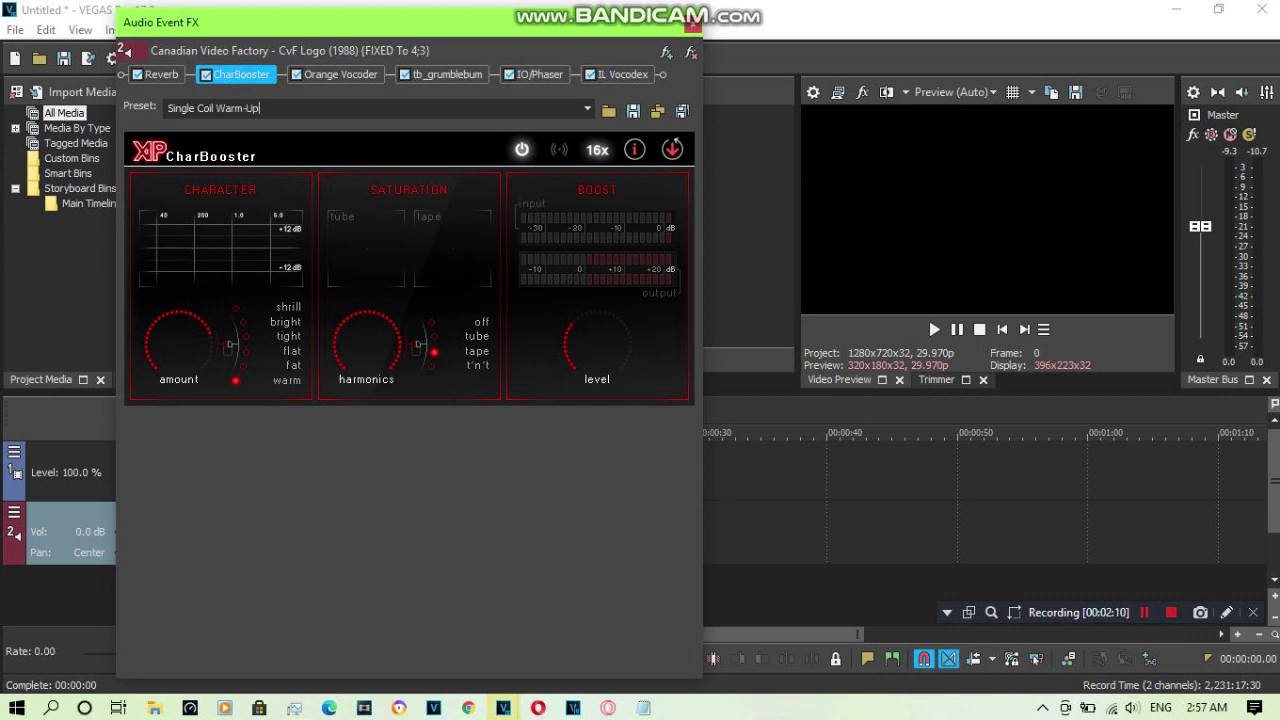
pyautogui.press('Return')
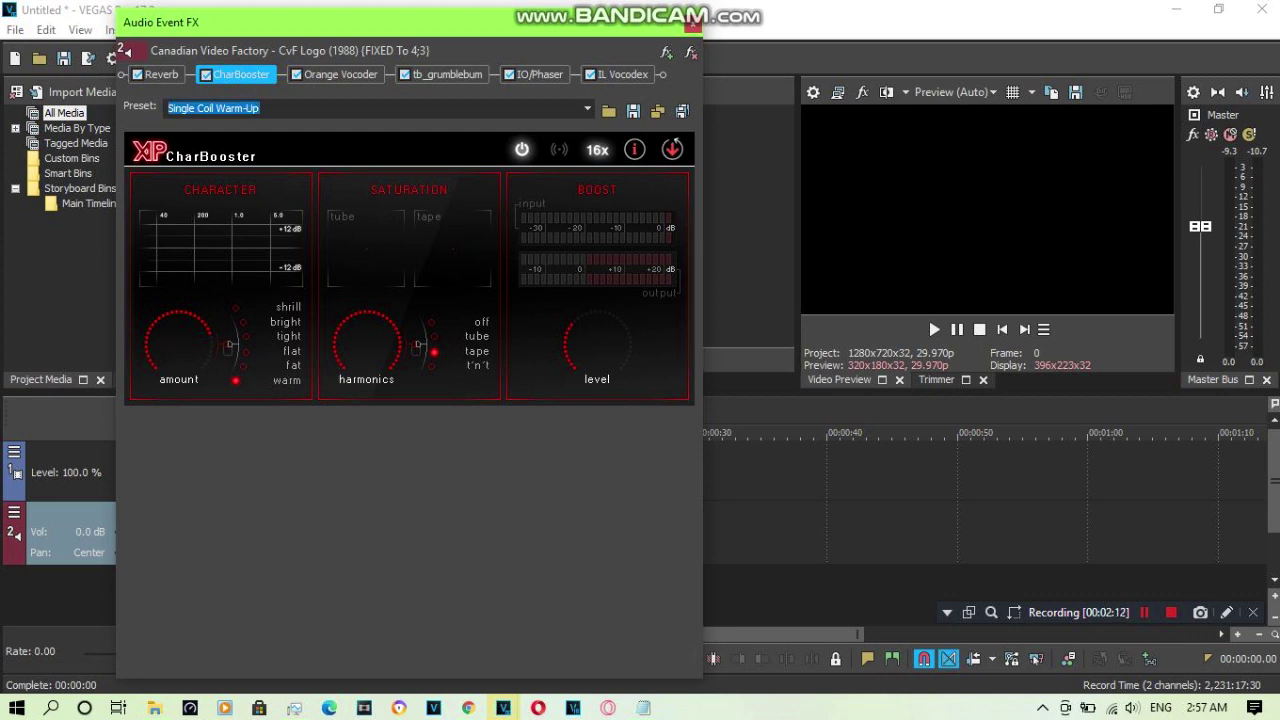
pyautogui.click(259, 108)
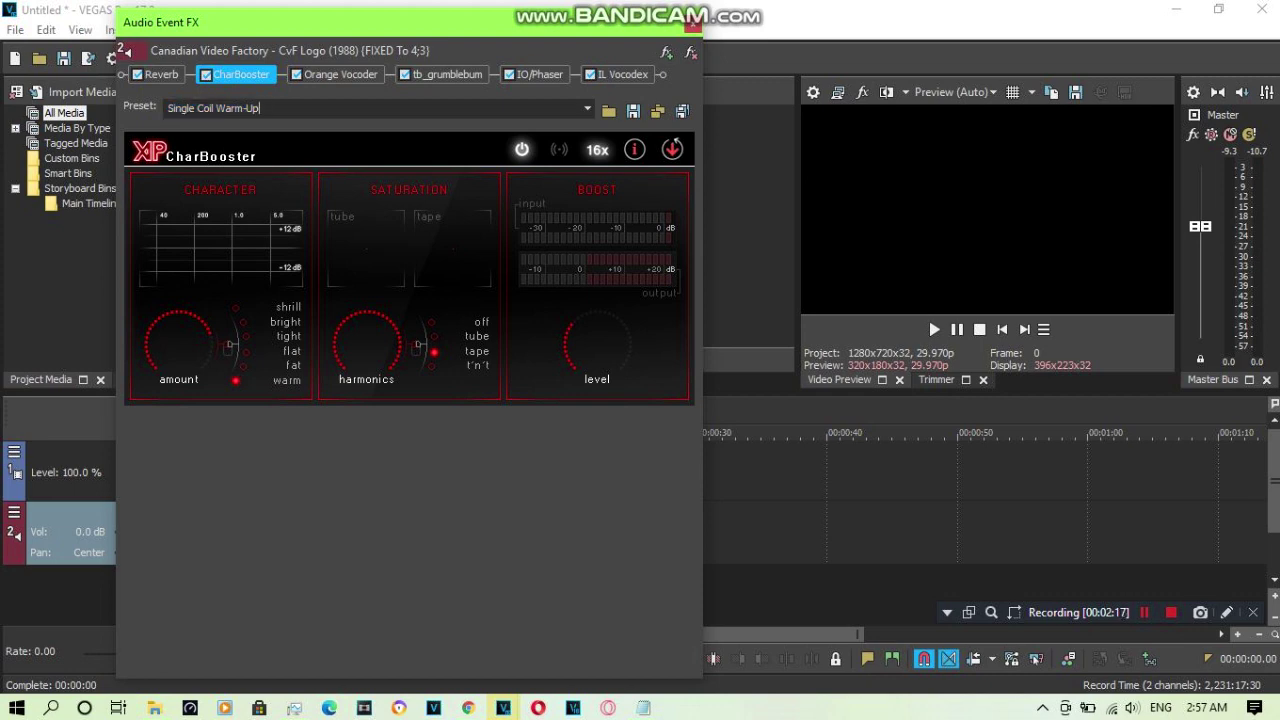
# - Apply the DEFAULT preset to the audio event's Orange Vocoder effect
pyautogui.click(336, 74)
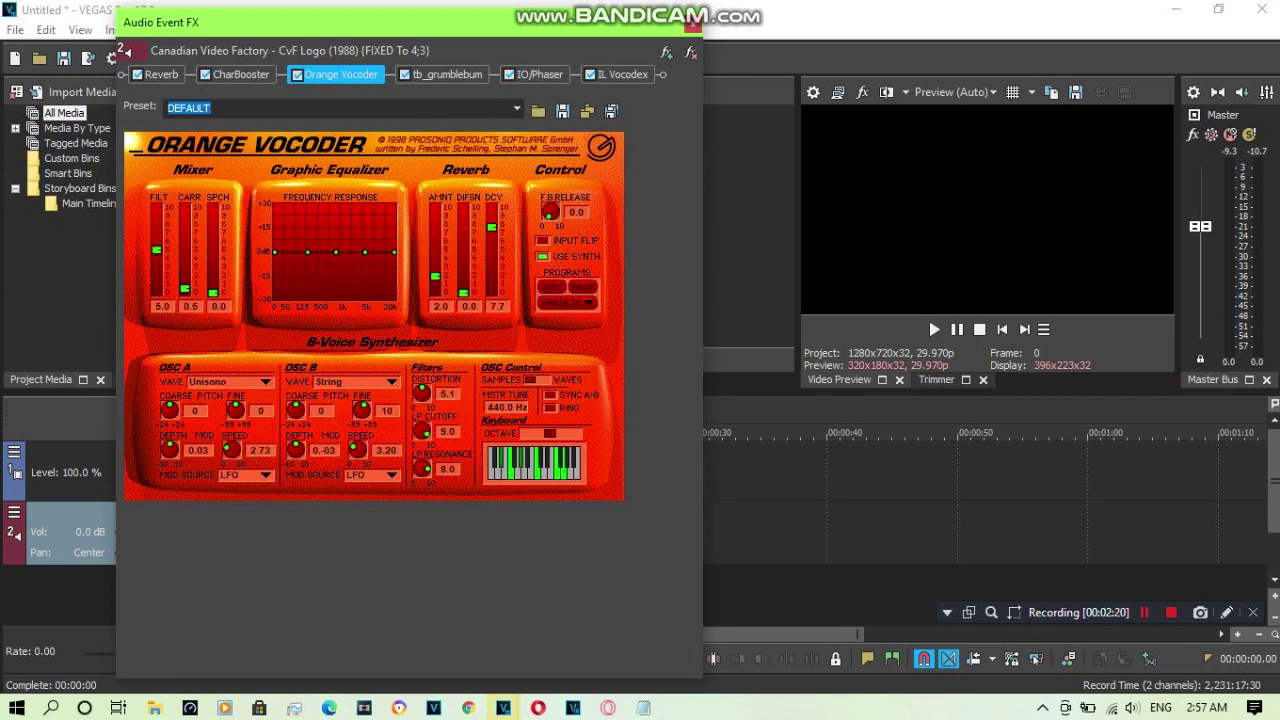
pyautogui.click(516, 108)
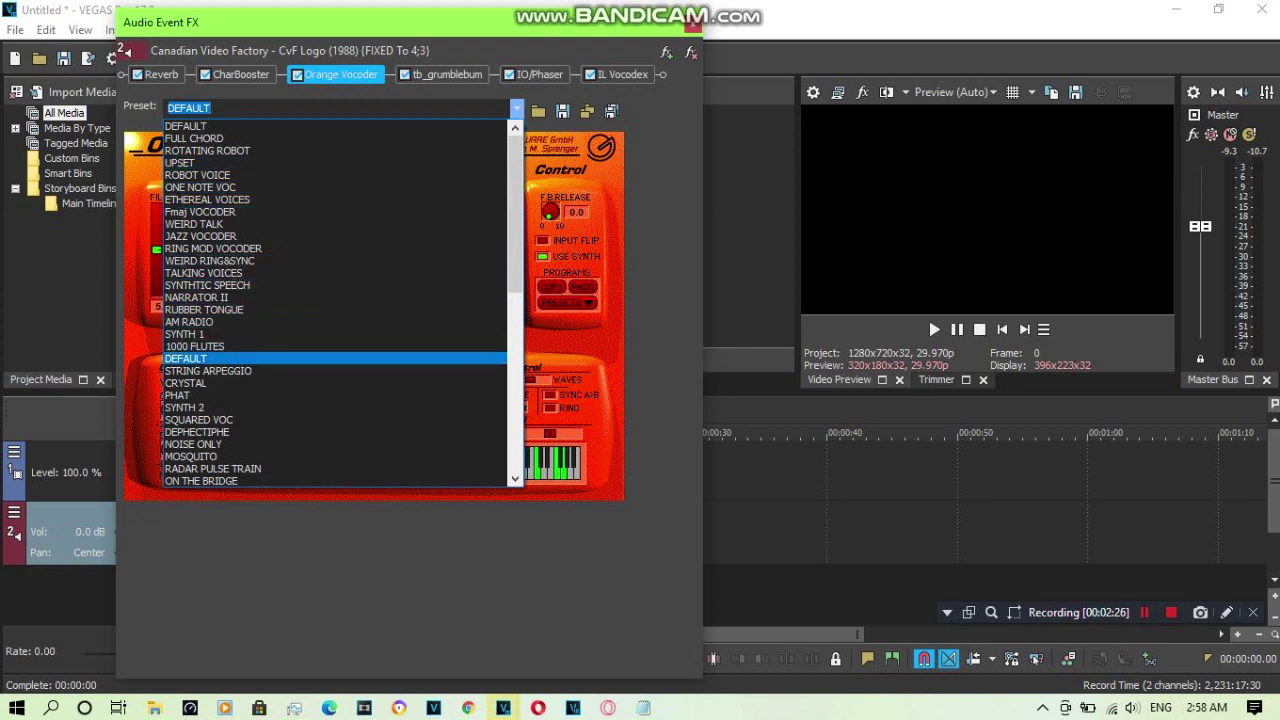
pyautogui.click(186, 358)
# - Rename the Orange Vocoder preset as "TALKING OF FLUTES...." and dismiss the browser notification
pyautogui.click(211, 108)
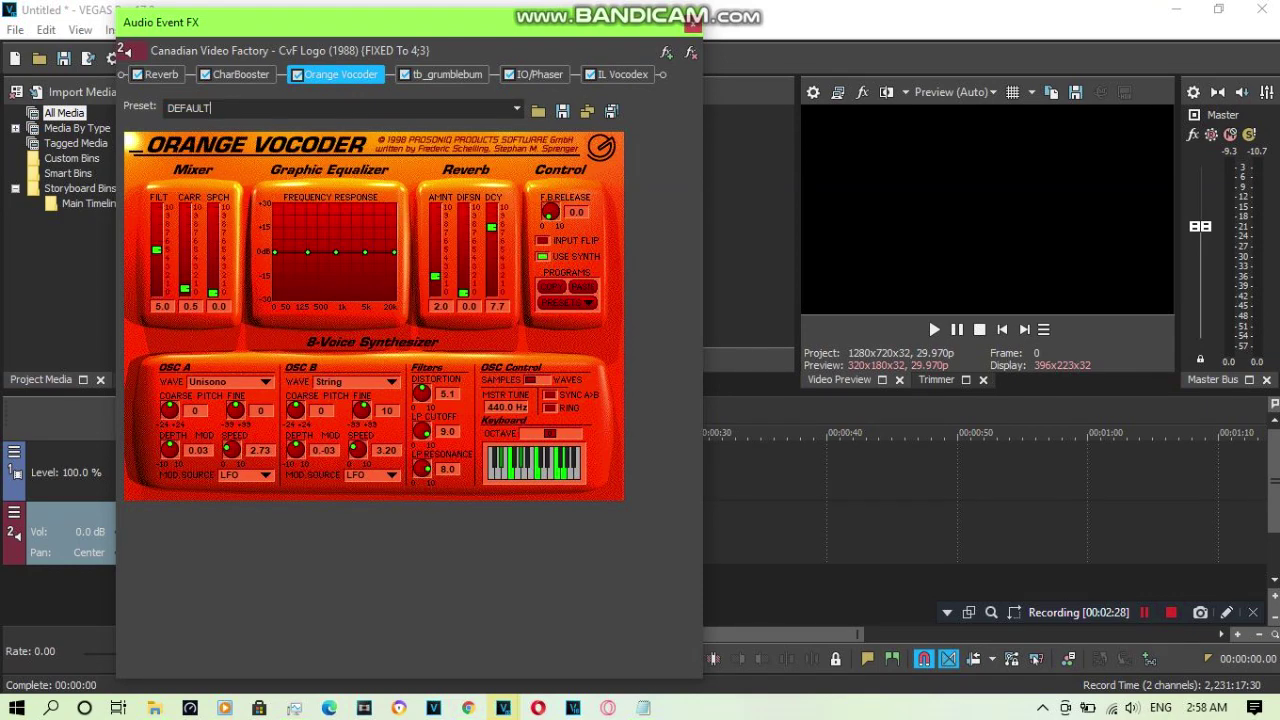
pyautogui.moveTo(211, 108); pyautogui.dragTo(168, 108)
pyautogui.write('TALKING OF')
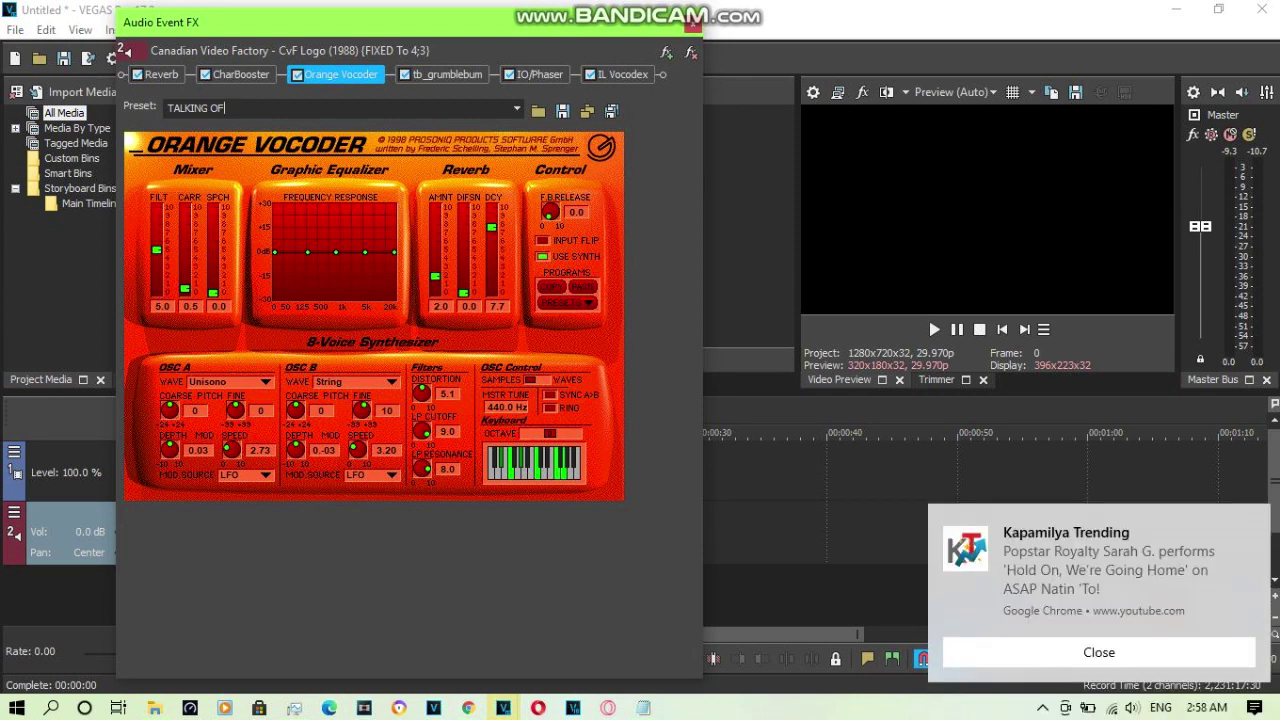
pyautogui.write('FLUTES....')
pyautogui.press('Return')
pyautogui.click(1251, 540)
# - Examine the tb_grumblebum effect's preset list and its system, filter and mix/envelope settings
pyautogui.click(447, 74)
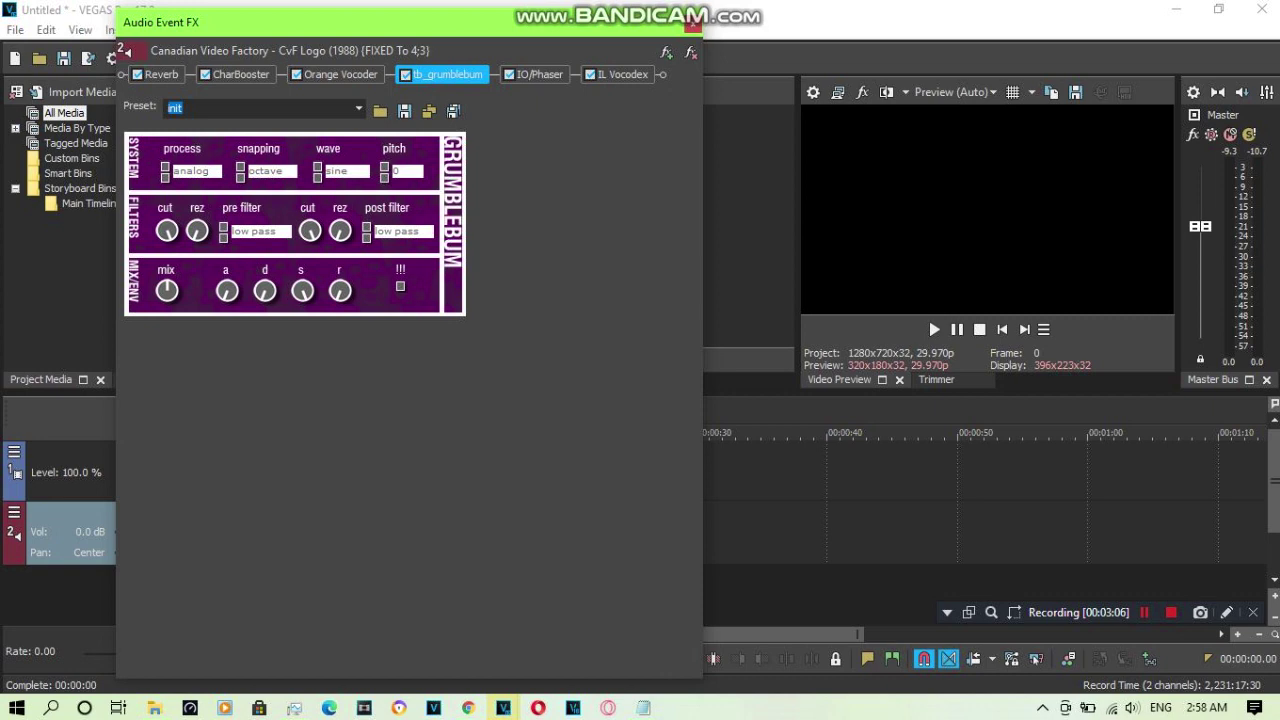
pyautogui.click(358, 109)
pyautogui.click(358, 109)
# - Apply the Classic Phaser preset to the audio event's IO/Phaser effect
pyautogui.click(539, 74)
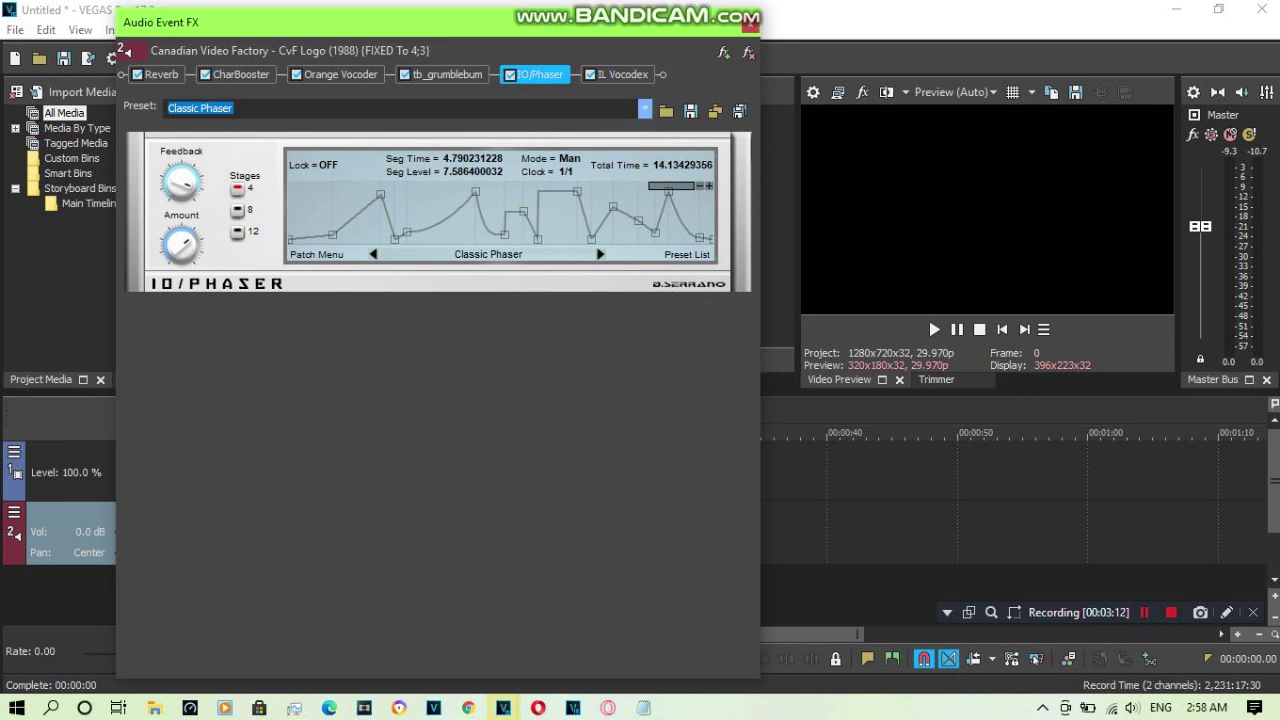
pyautogui.click(645, 108)
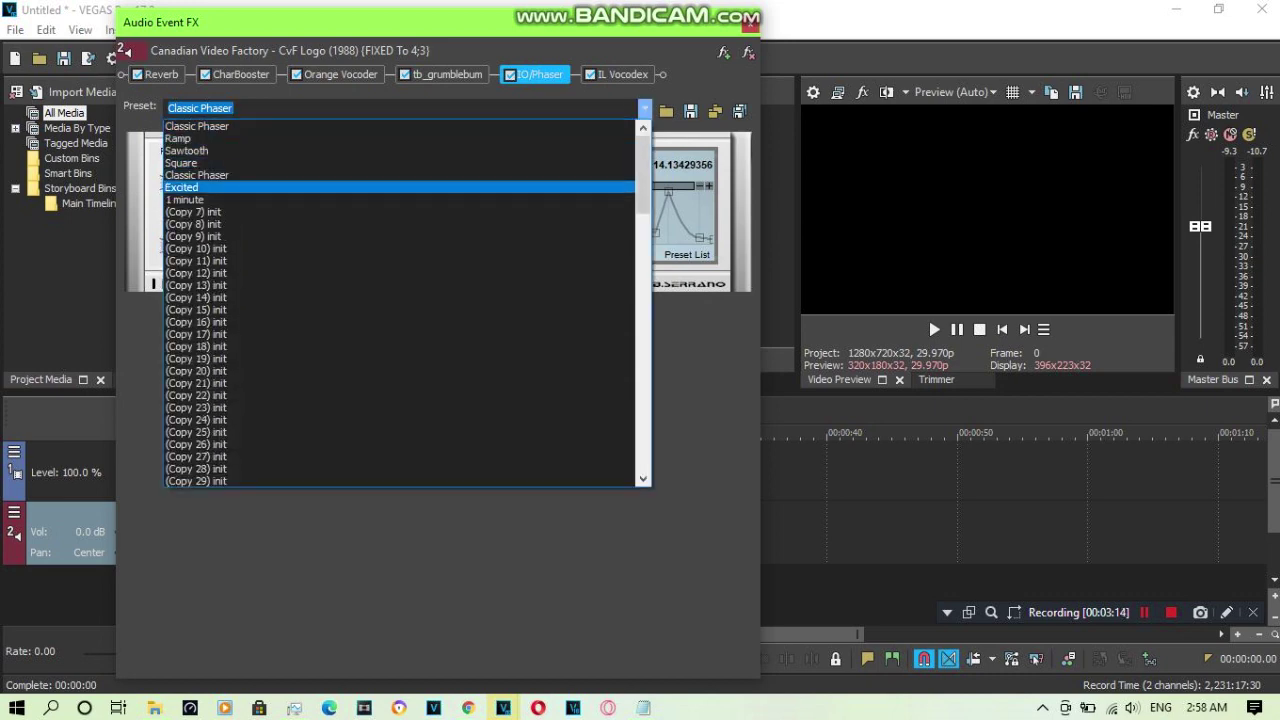
pyautogui.click(197, 175)
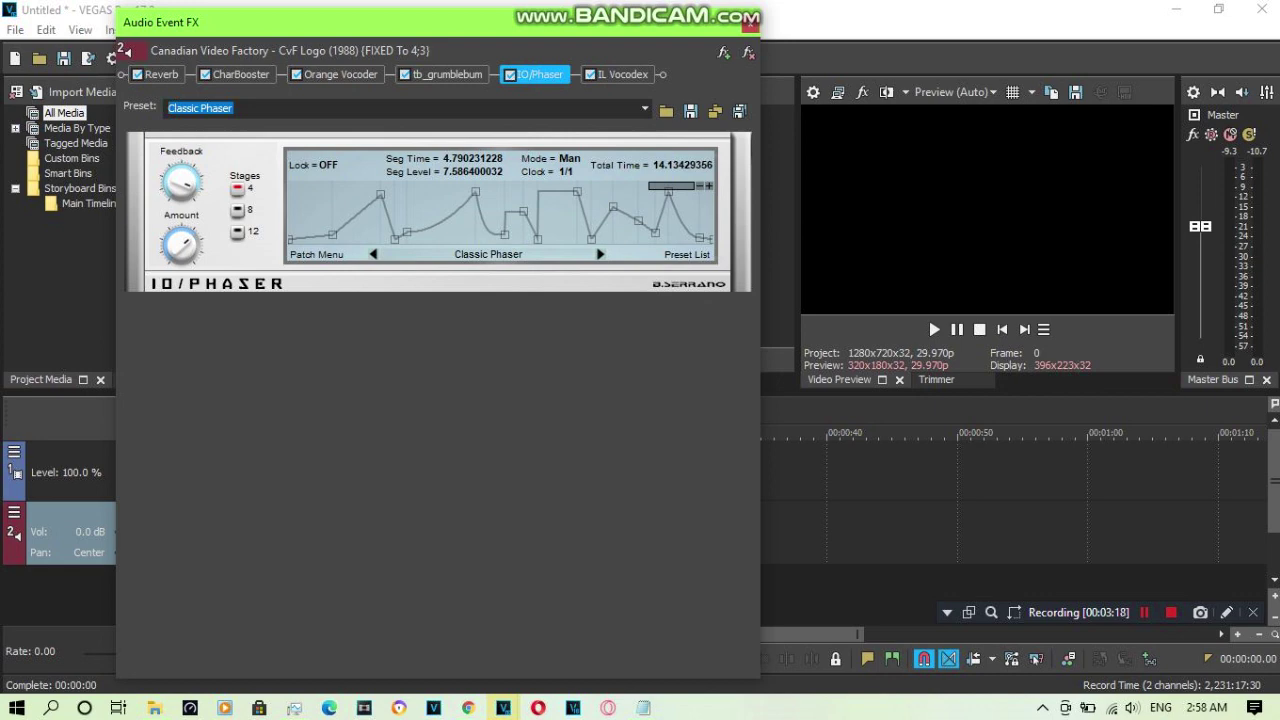
# - Replace the IO/Phaser preset name with "16 Segments"
pyautogui.write('16 Seg')
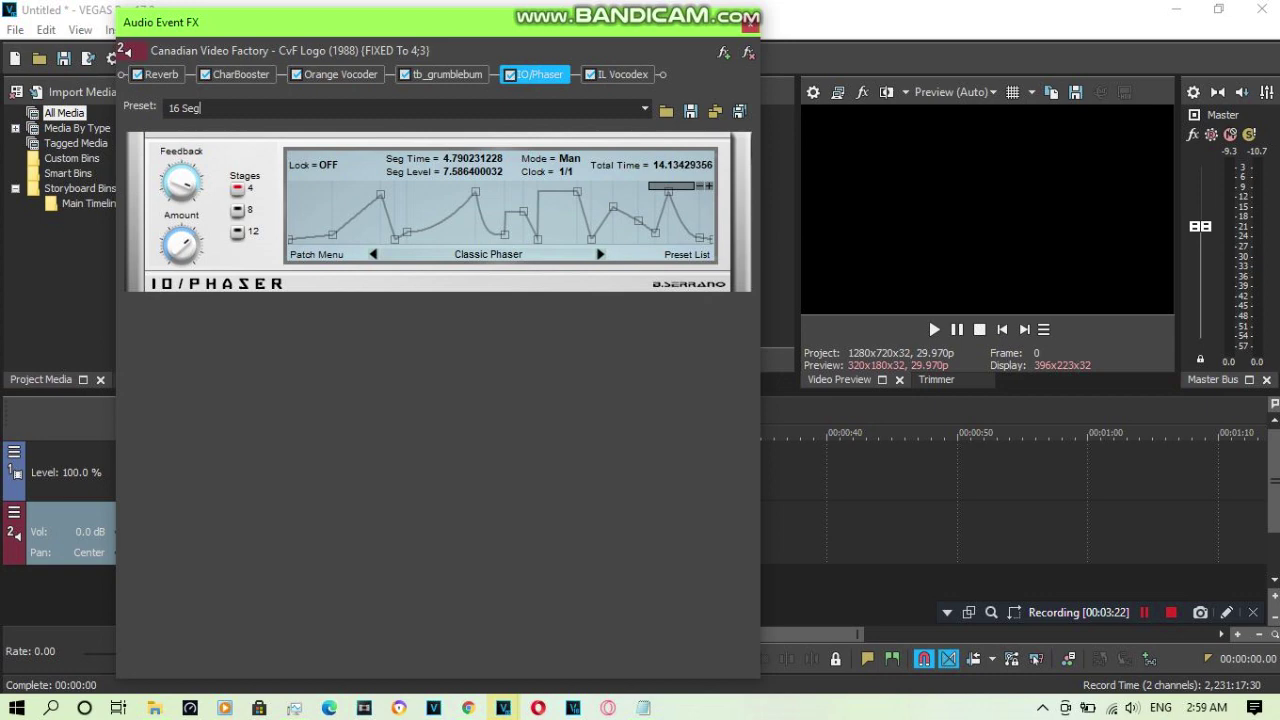
pyautogui.write('ments')
pyautogui.click(644, 108)
pyautogui.click(645, 108)
pyautogui.click(228, 108)
# - Examine the IL Vocodex effect's preset, mixer, envelope follower, band distribution and keyboard settings, fitting the effects window to the plug-in
pyautogui.click(622, 74)
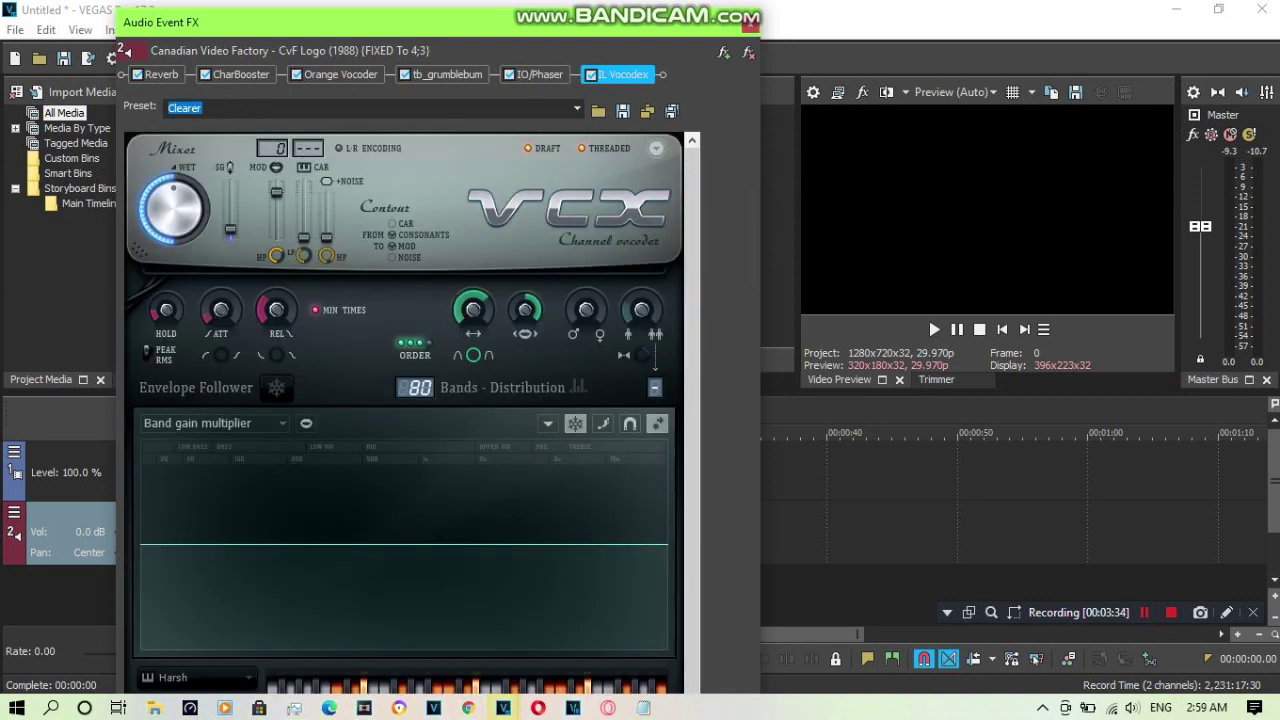
pyautogui.moveTo(527, 5); pyautogui.dragTo(557, 13)
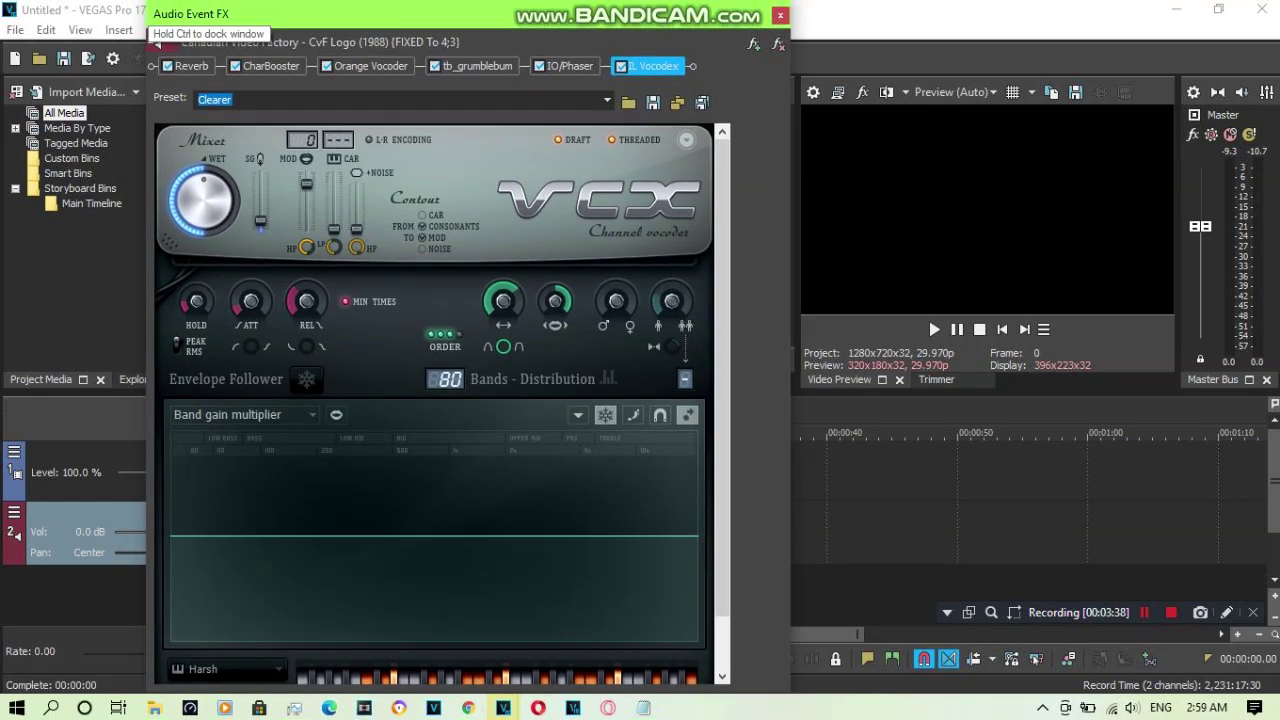
pyautogui.moveTo(774, 163); pyautogui.dragTo(744, 158)
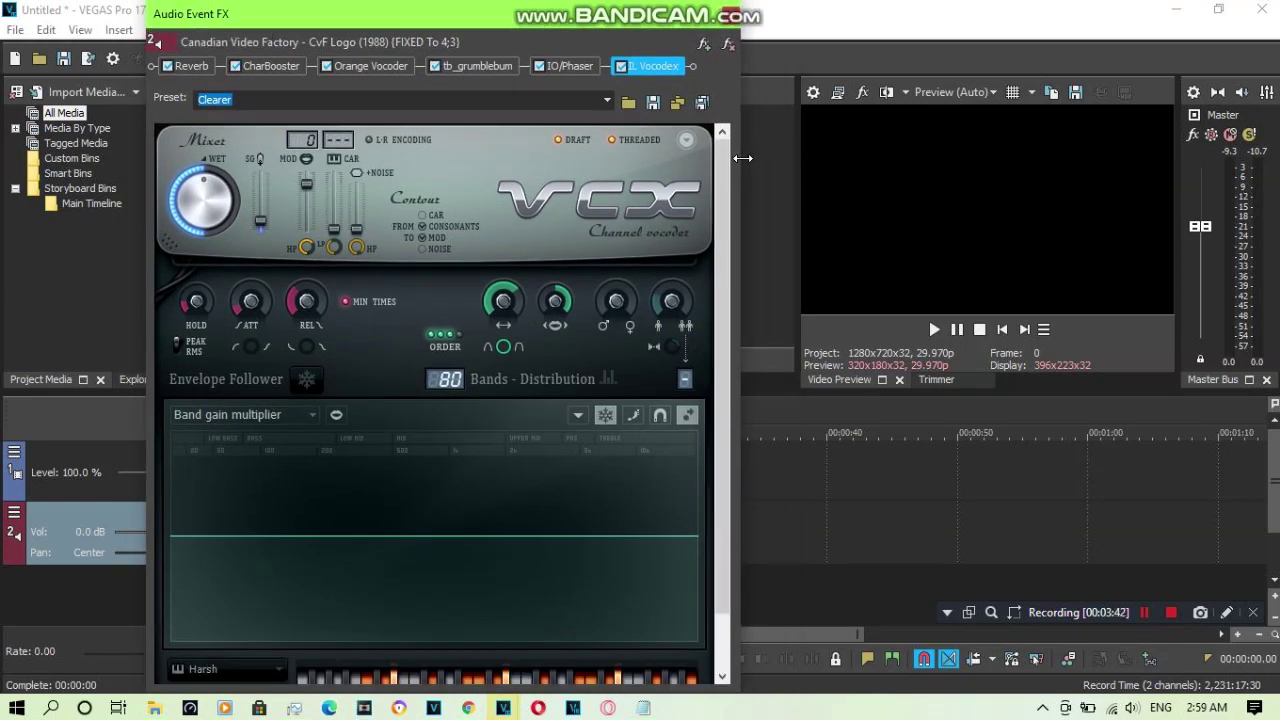
pyautogui.moveTo(723, 158); pyautogui.dragTo(723, 183)
pyautogui.scroll(-1, 722, 390)
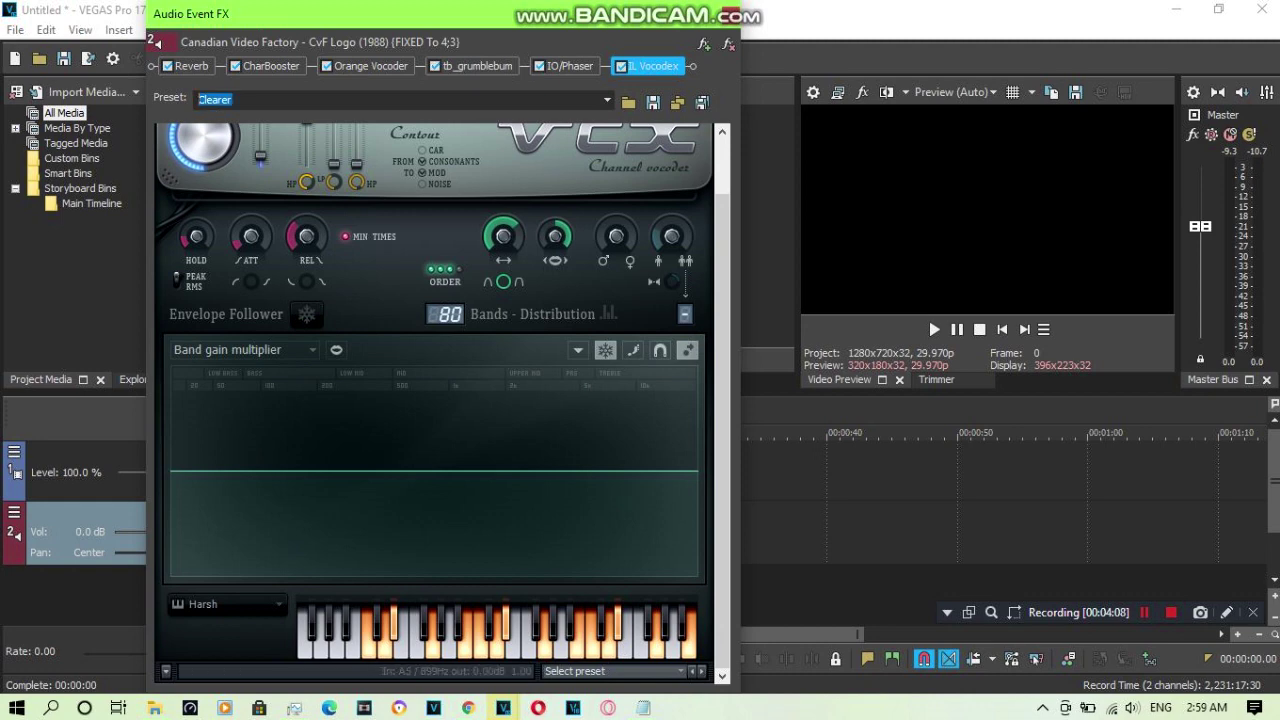
pyautogui.click(232, 99)
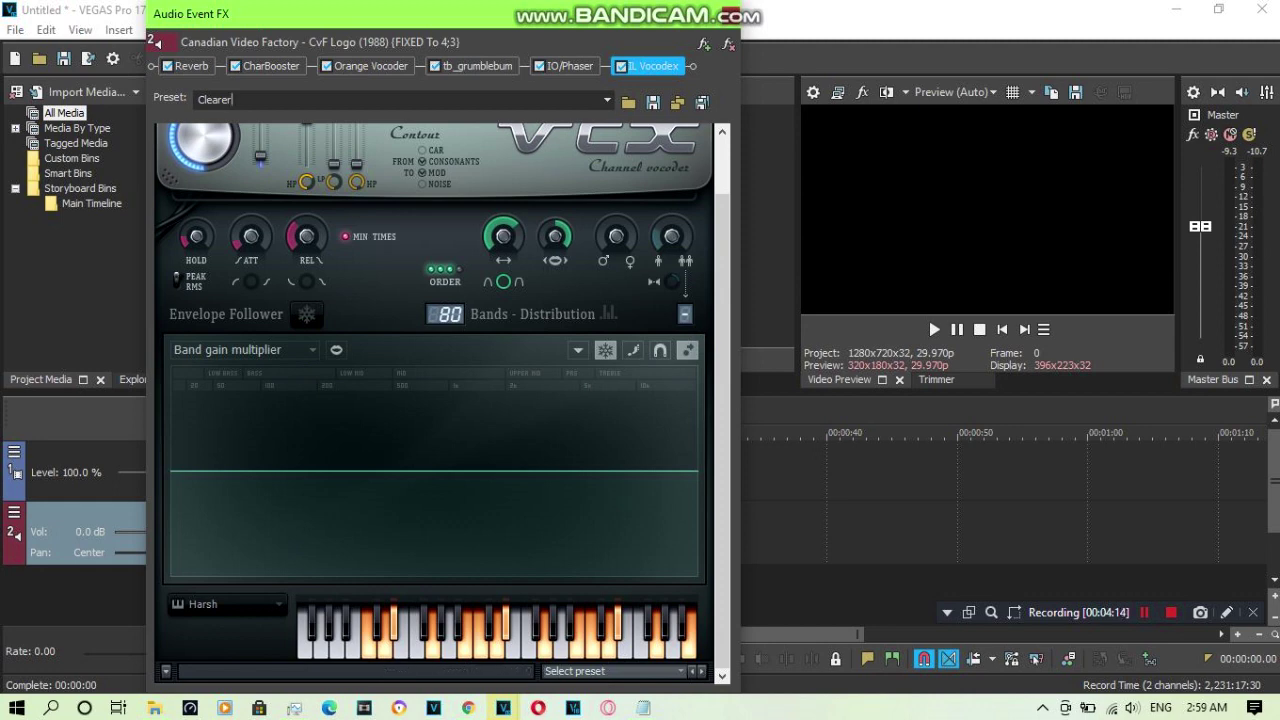
# - Close the audio event effects window and play the logo event from the start of the timeline
pyautogui.click(730, 14)
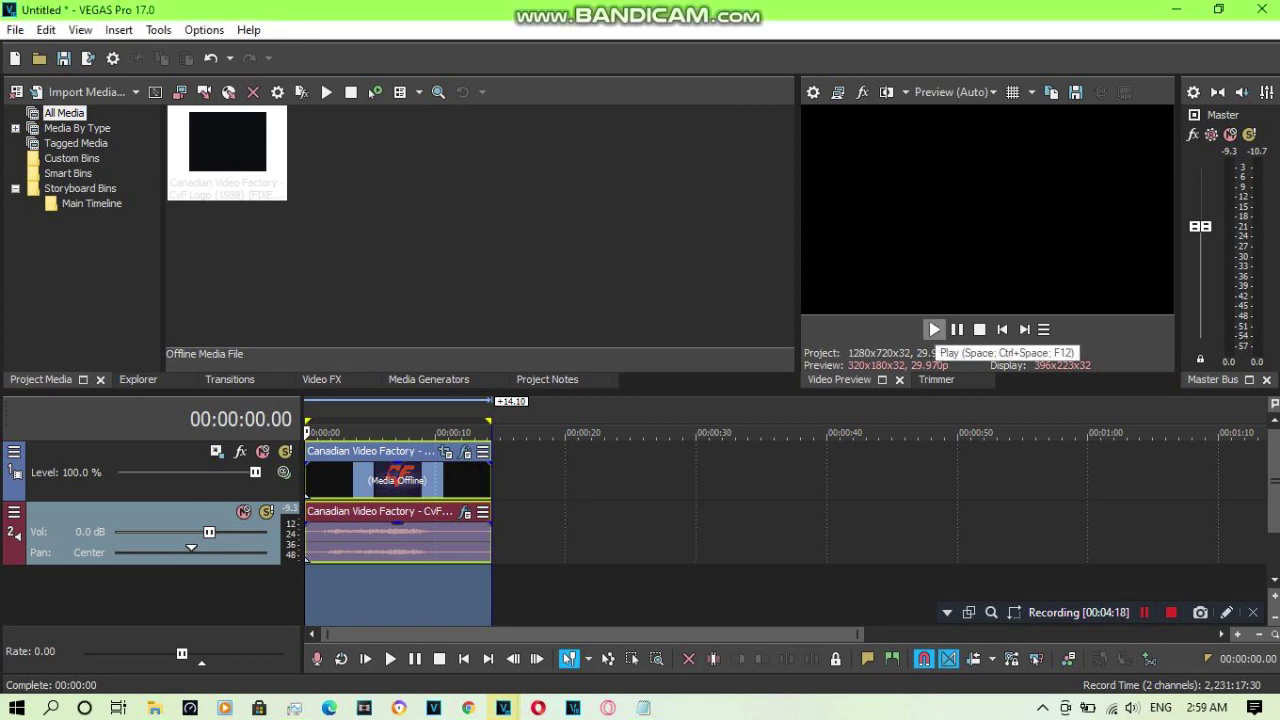
pyautogui.click(934, 329)
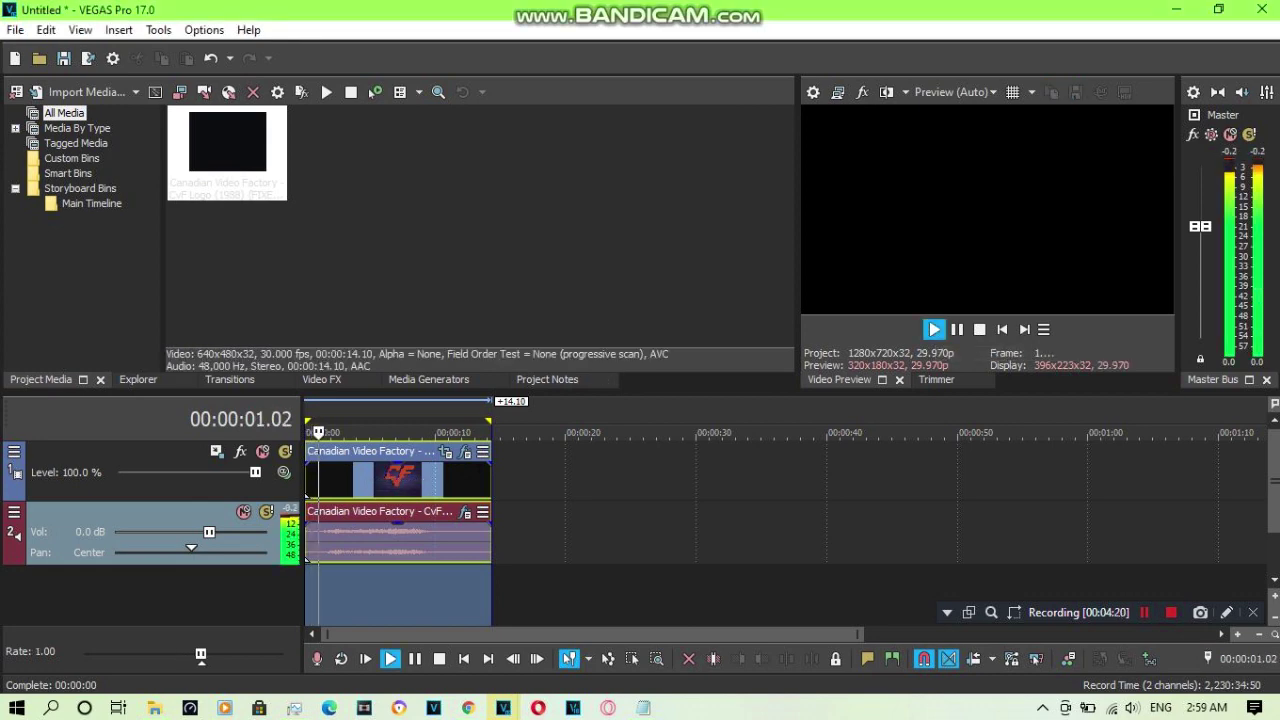